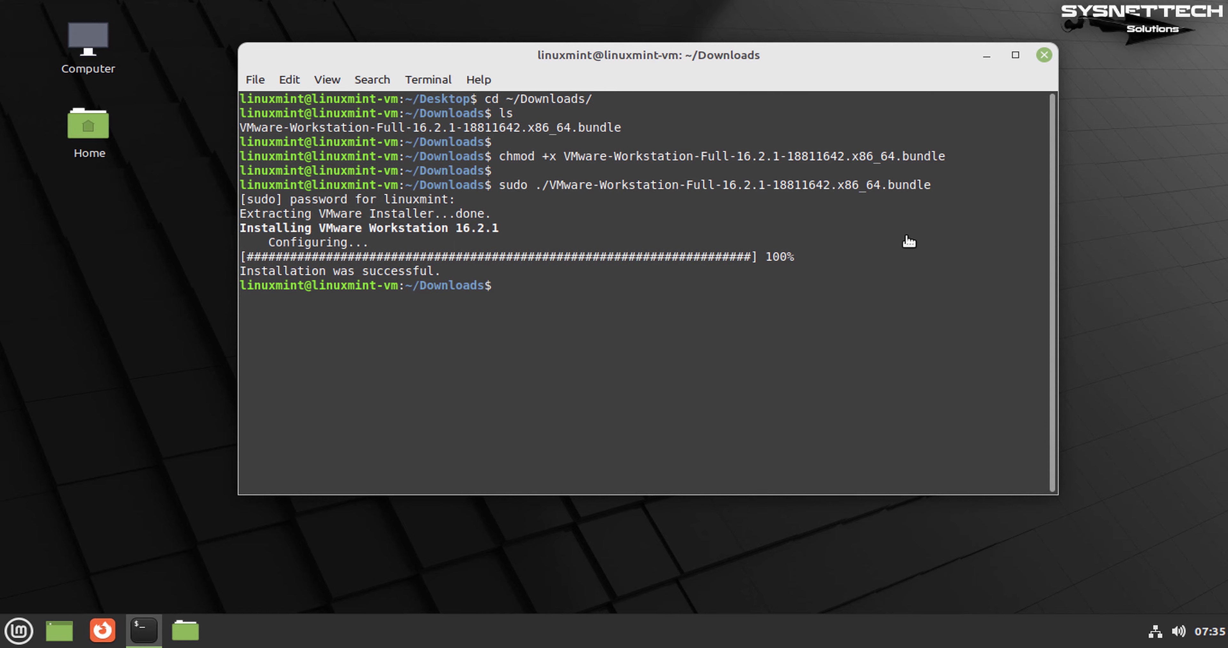
# - Clear the terminal output and install the build-essential package with apt, agreeing to continue
pyautogui.moveTo(403, 274); pyautogui.dragTo(648, 298)
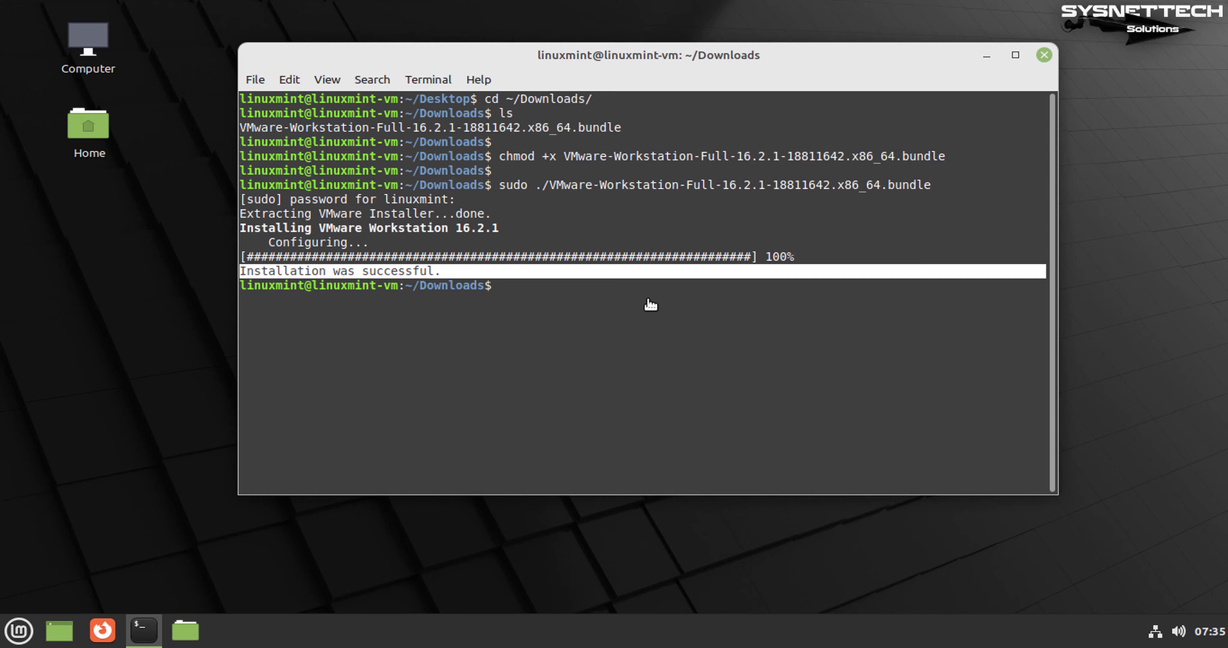
pyautogui.write('clear')
pyautogui.press('Return')
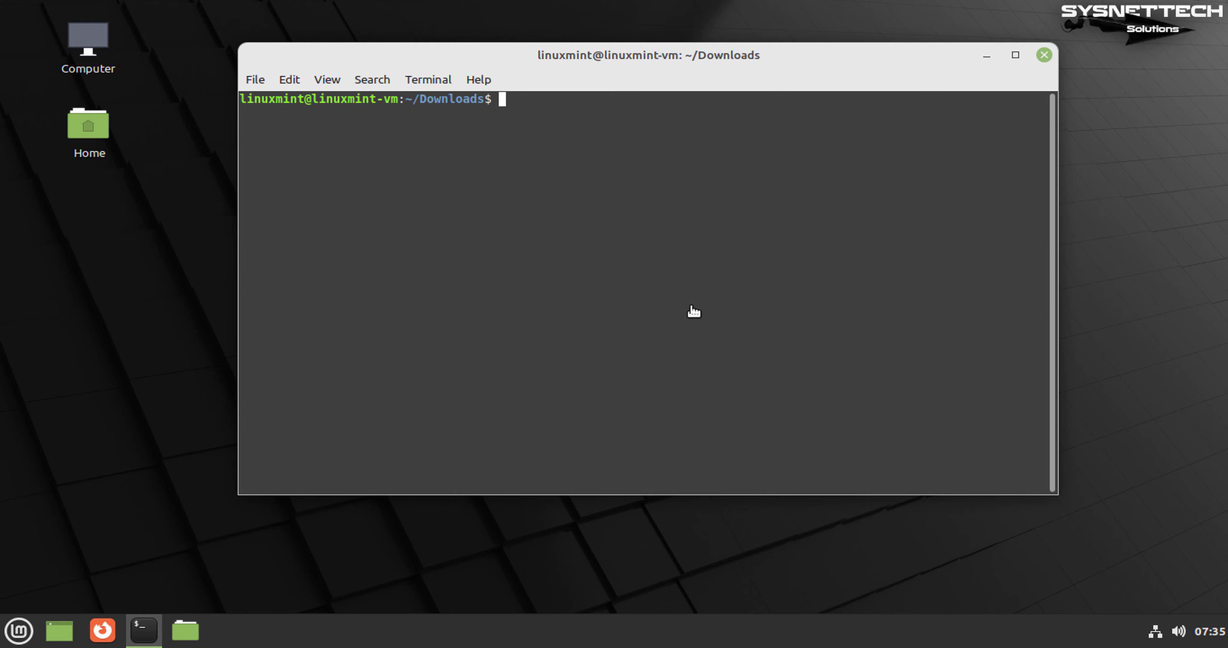
pyautogui.write('sudo apt install b')
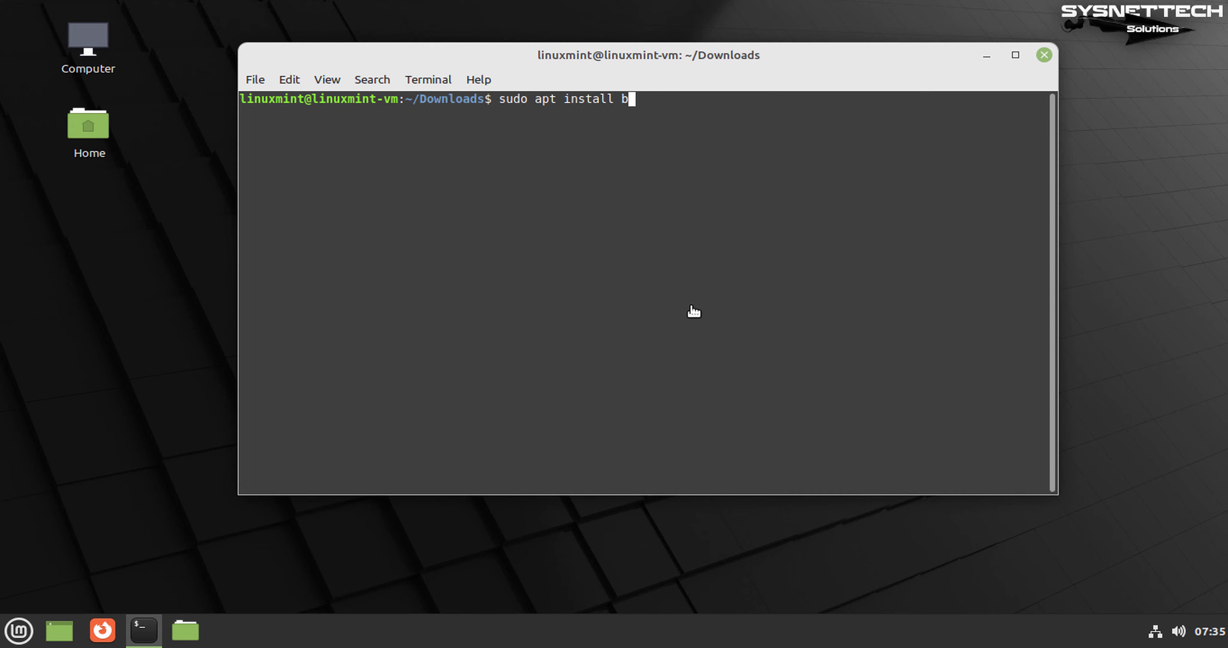
pyautogui.write('uild-es')
pyautogui.press('Tab')
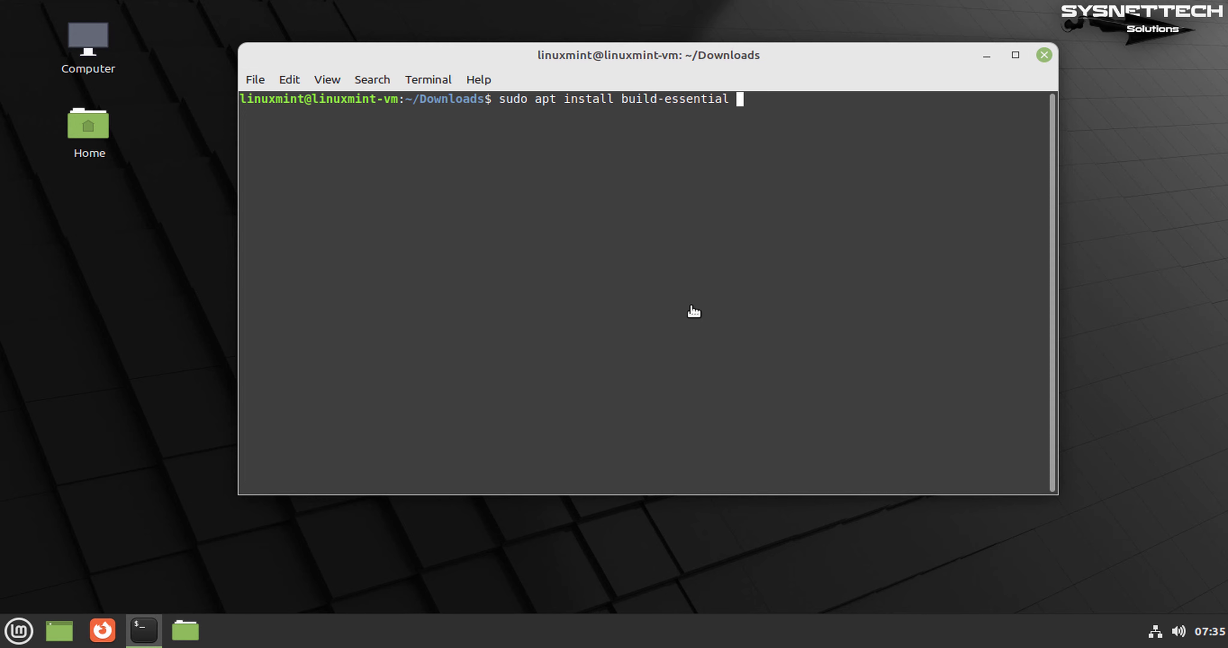
pyautogui.press('Return')
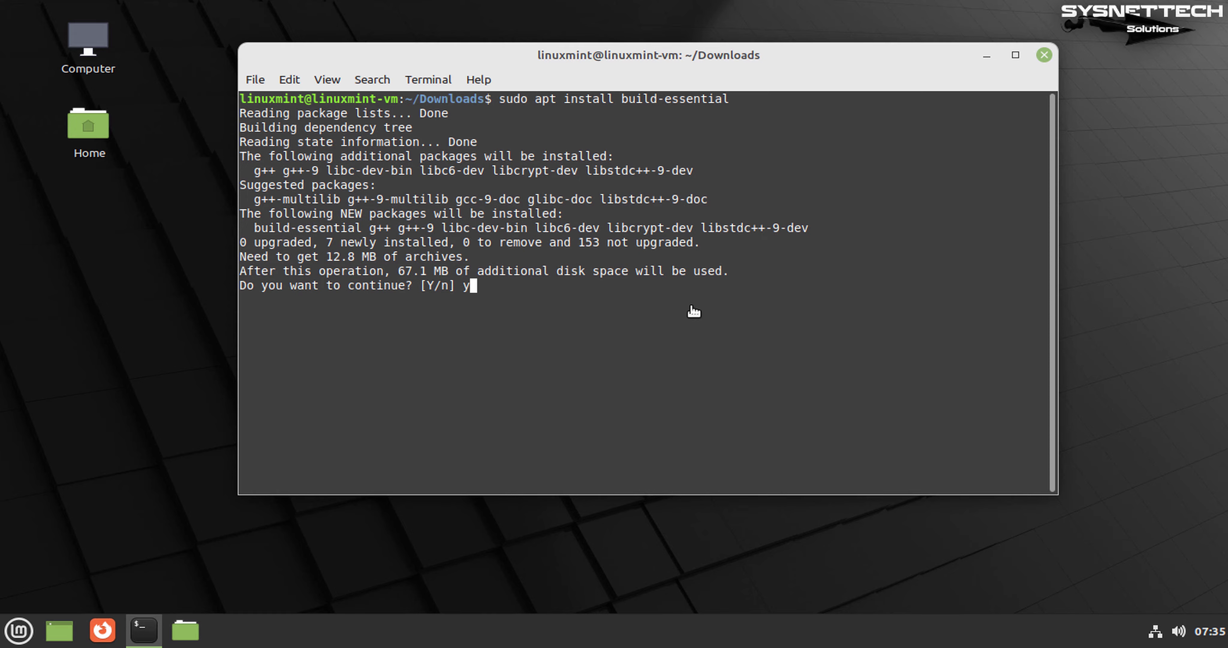
pyautogui.press('Return')
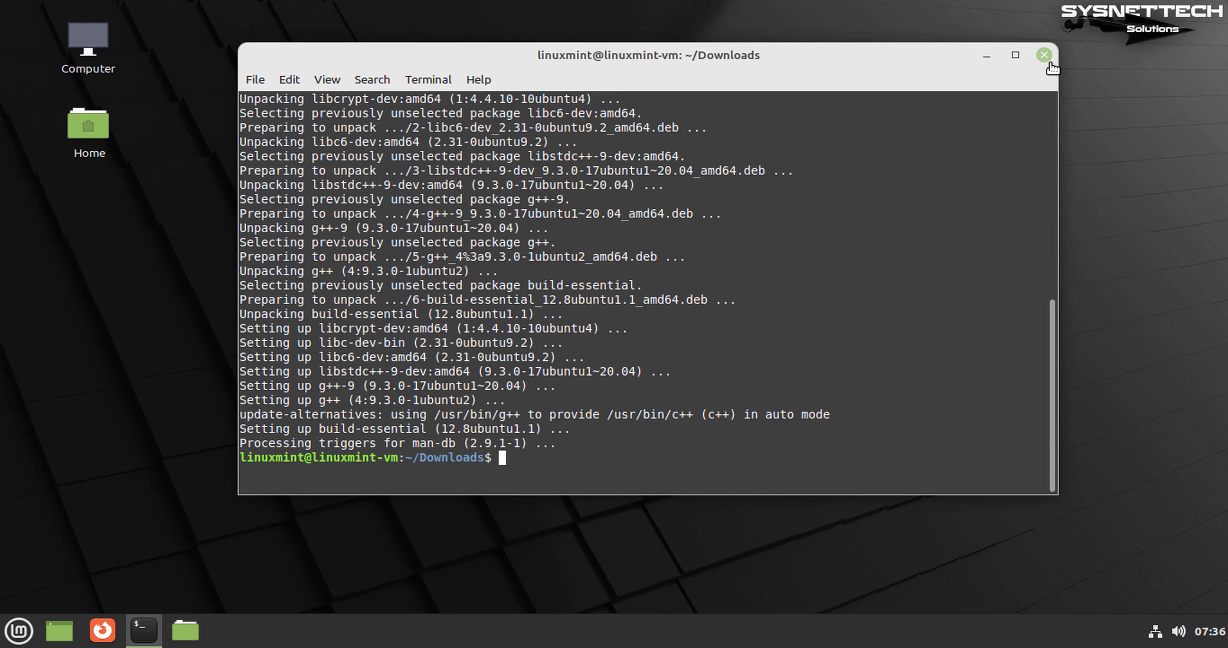
# - Close the terminal and launch VMware Workstation by searching the installed applications for vmware
pyautogui.click(1045, 55)
pyautogui.click(19, 629)
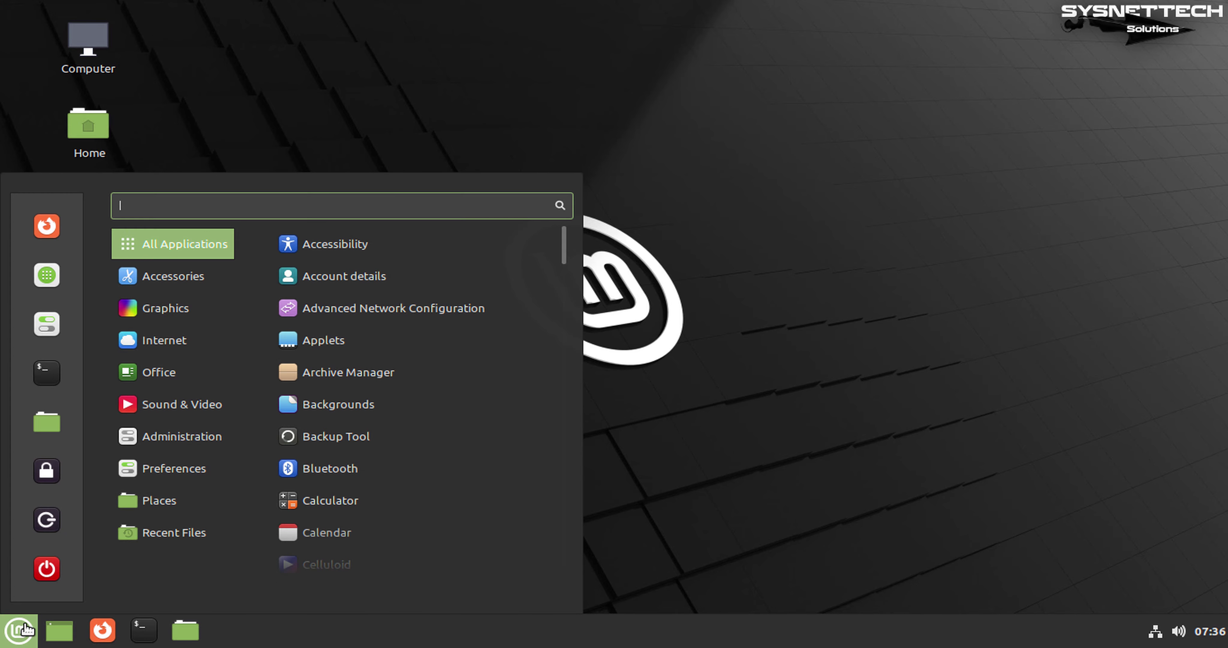
pyautogui.write('vmware')
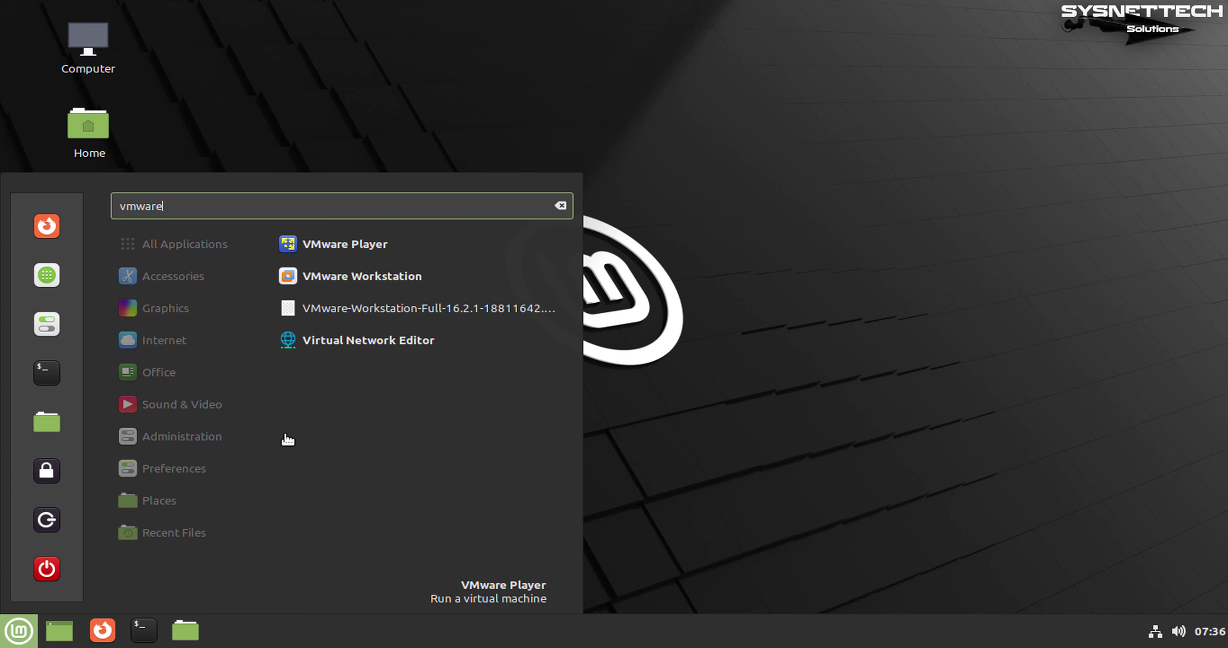
pyautogui.click(380, 285)
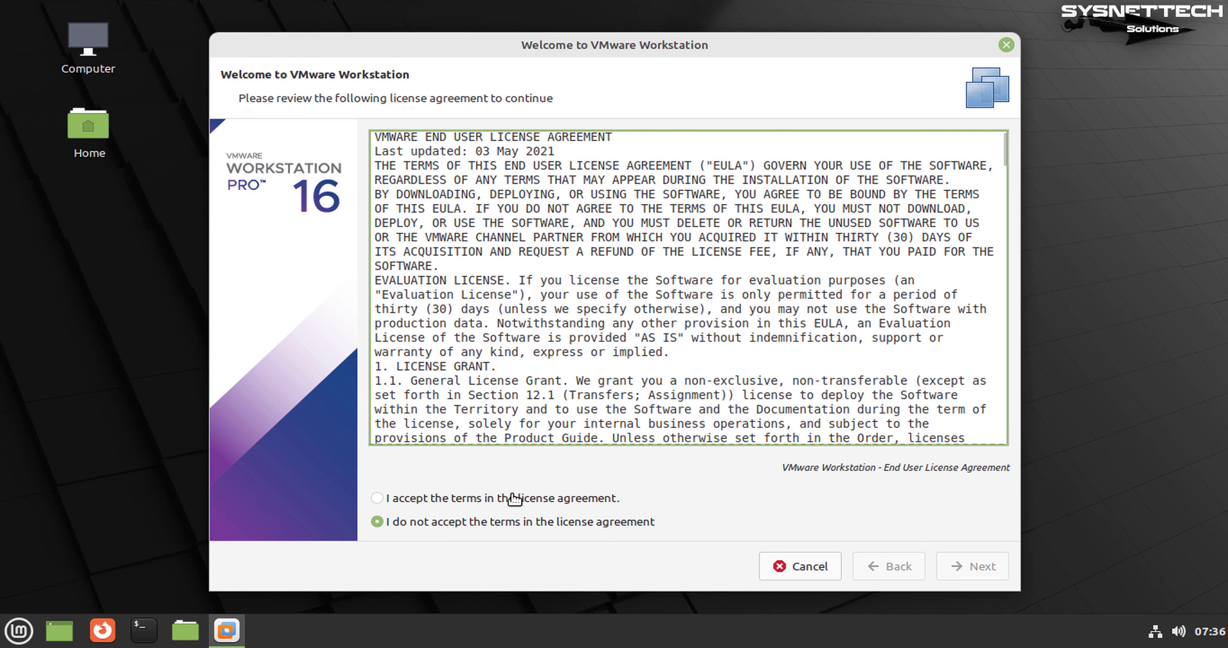
# - Accept the end user license agreements for VMware Workstation and the VMware OVF Tool component
pyautogui.click(515, 499)
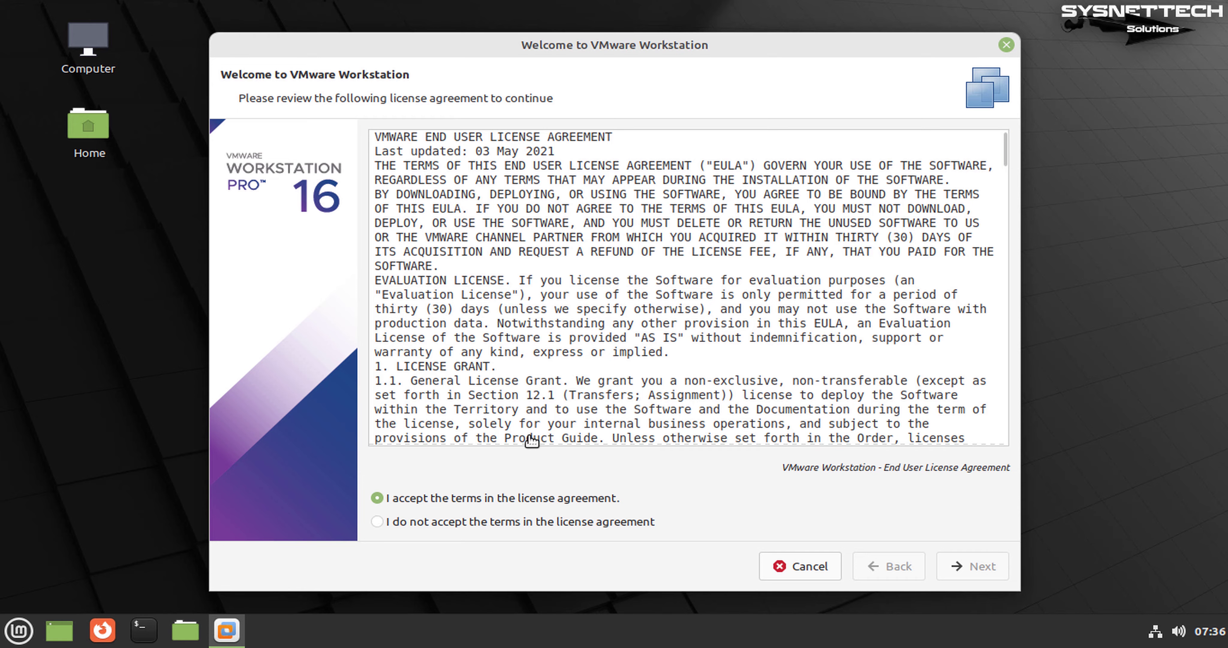
pyautogui.moveTo(625, 55); pyautogui.dragTo(625, 35)
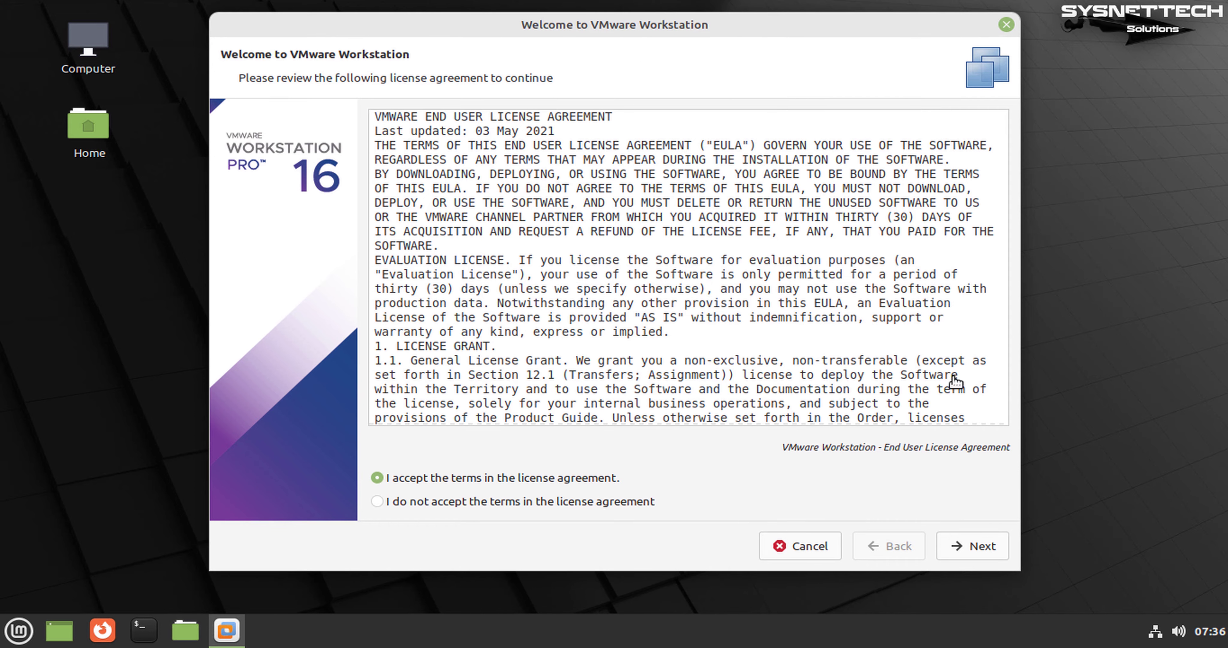
pyautogui.click(987, 555)
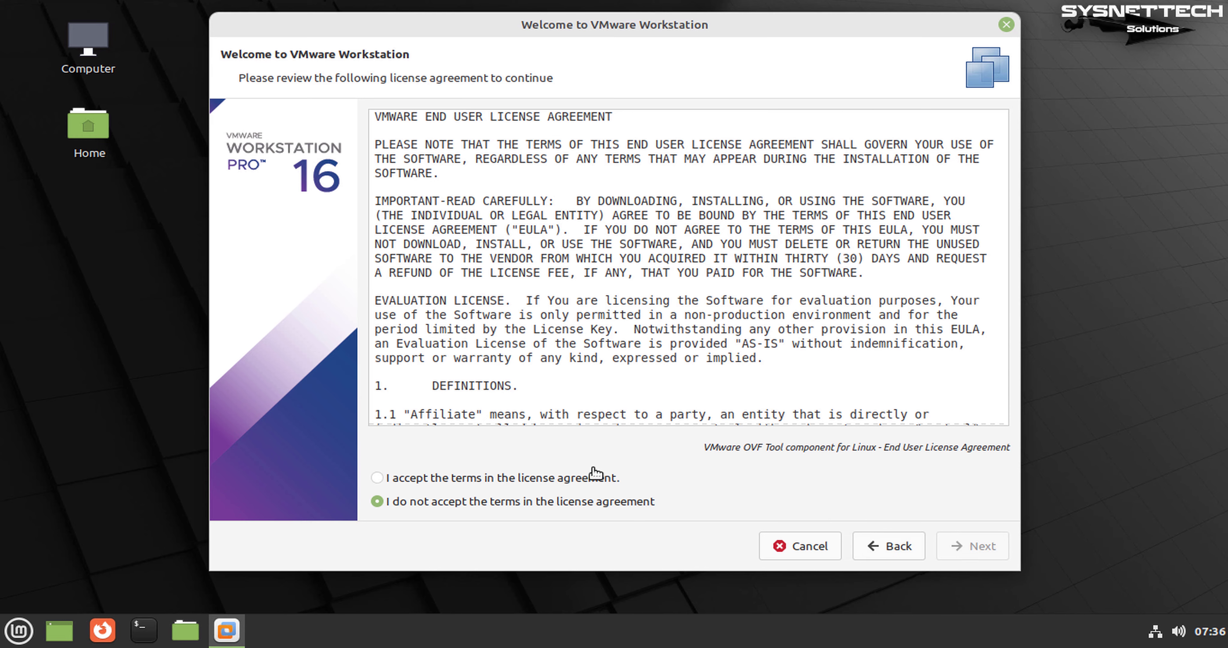
pyautogui.click(509, 480)
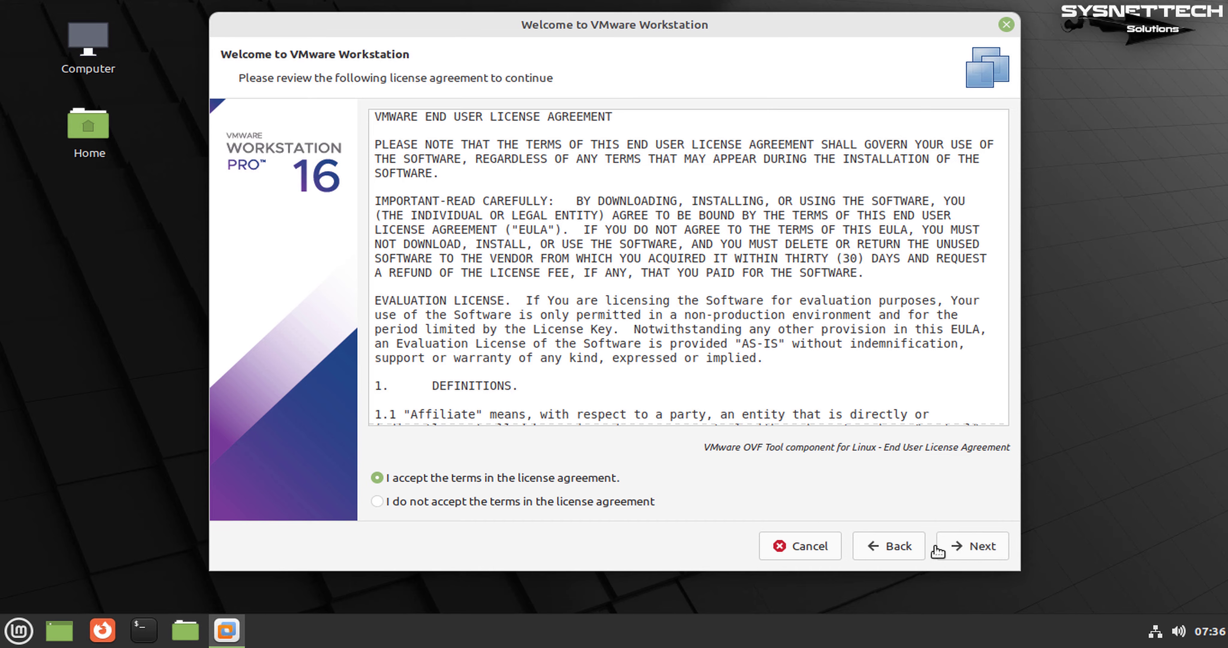
pyautogui.click(966, 555)
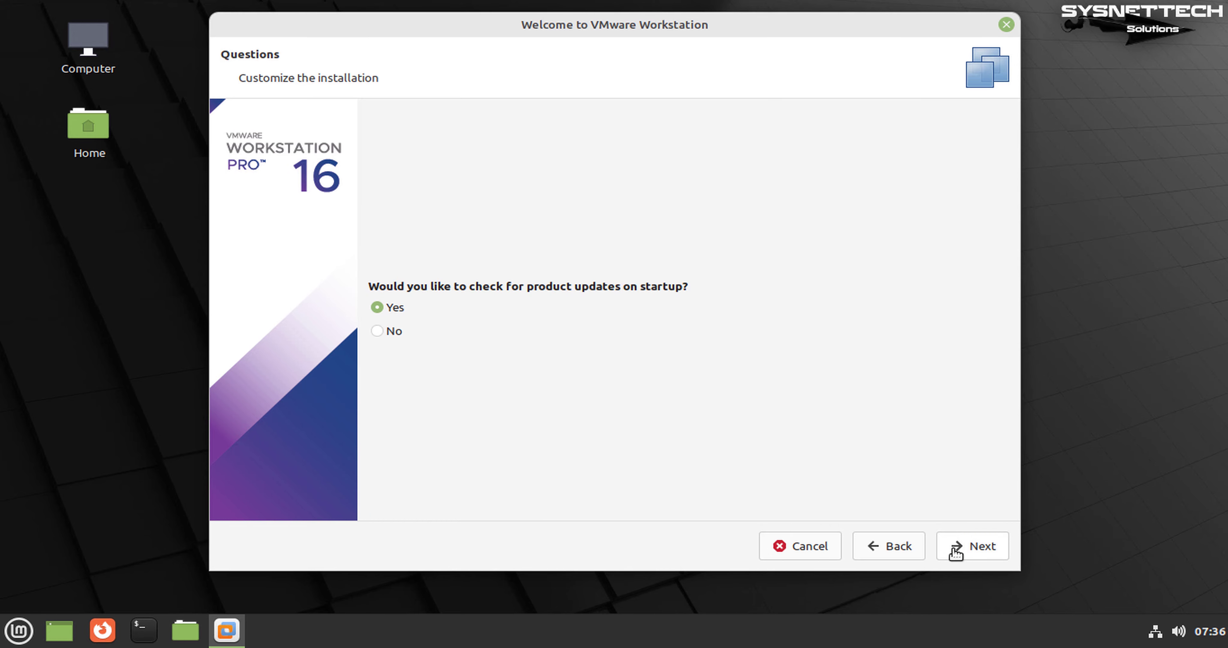
# - Complete the setup questions with Yes for startup update checks and CEIP participation, and the 30-day VMware Workstation 16 trial
pyautogui.click(955, 553)
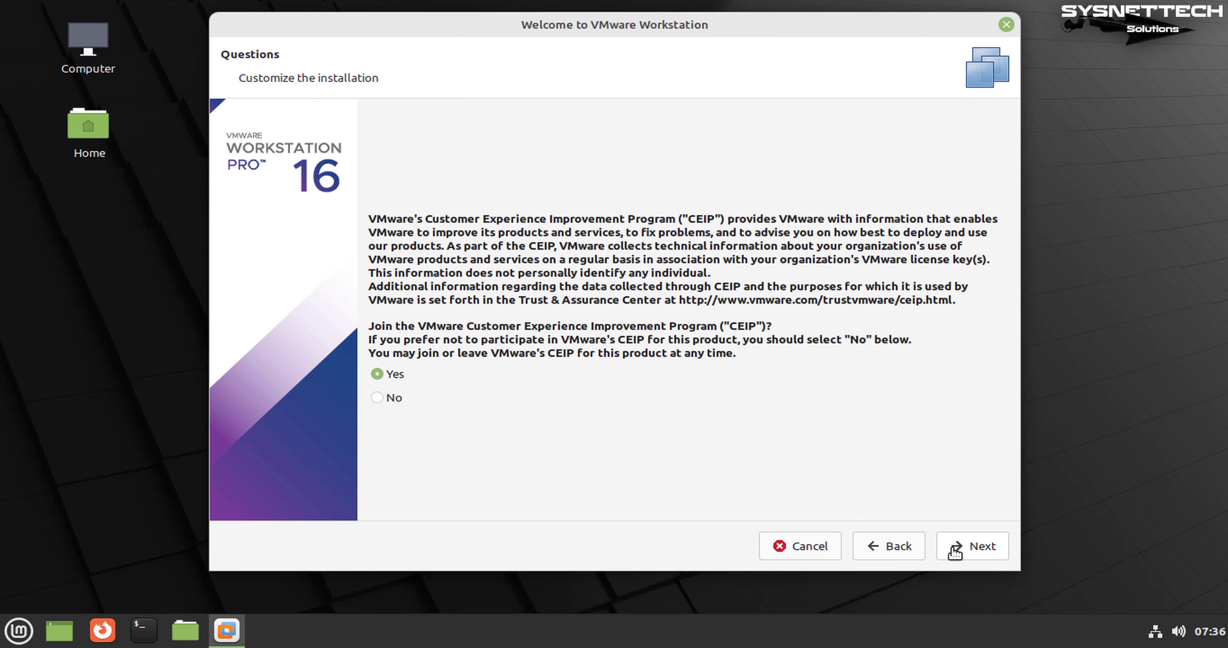
pyautogui.click(955, 552)
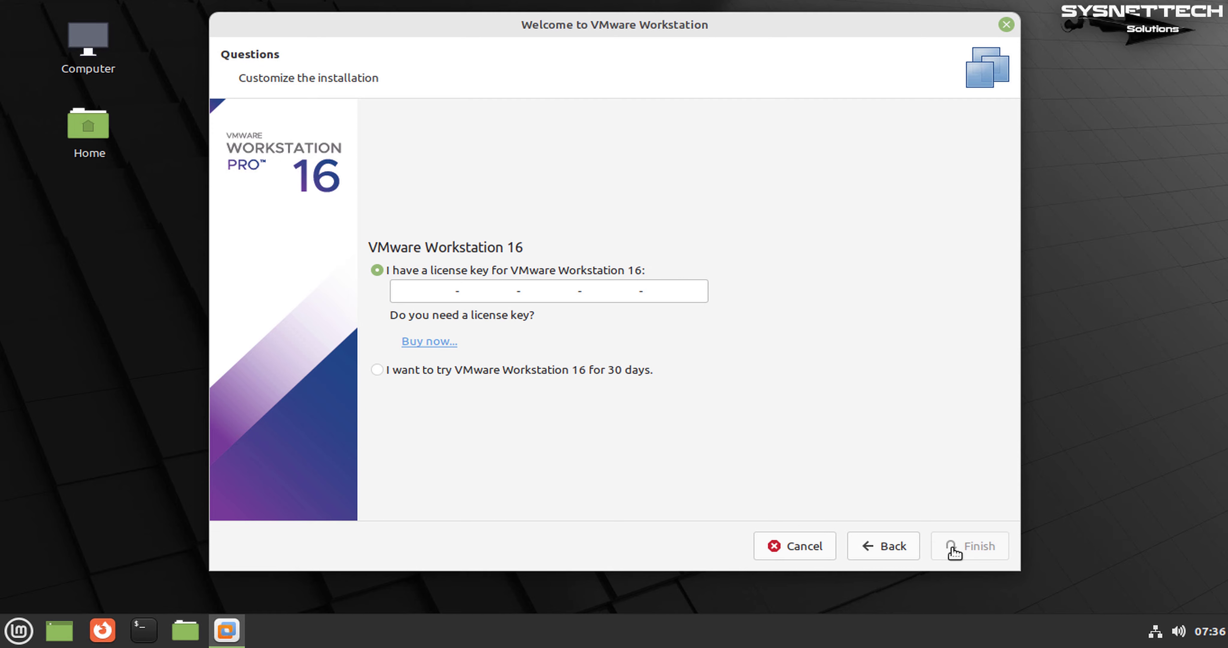
pyautogui.click(381, 373)
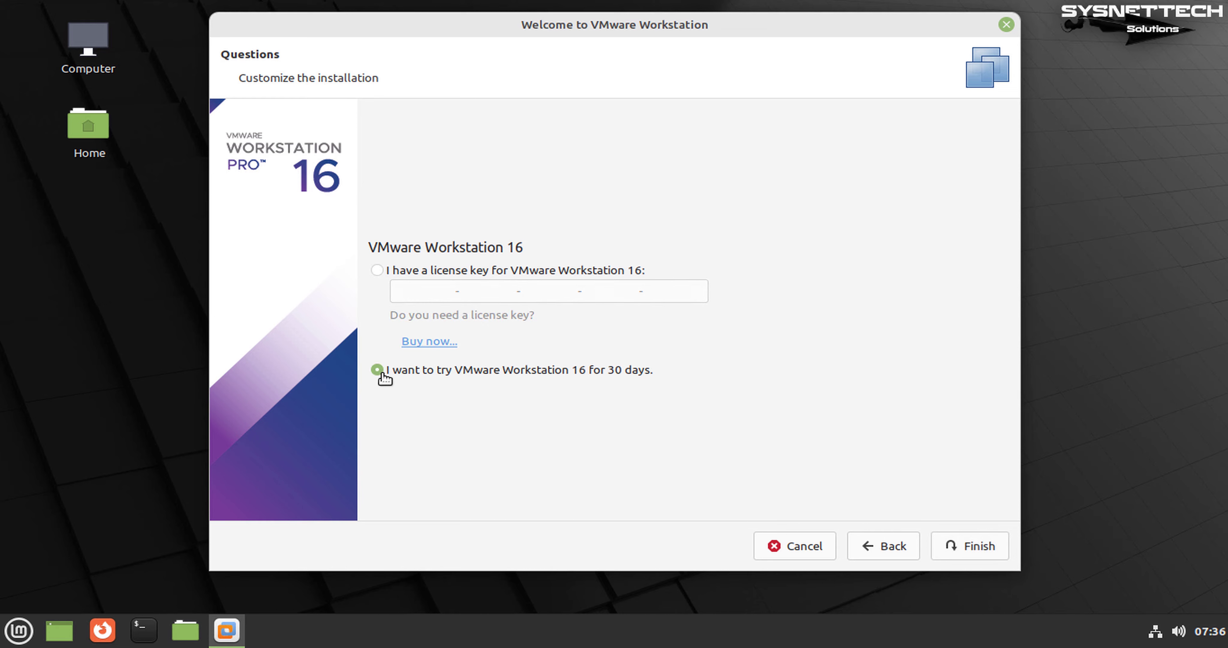
pyautogui.click(954, 550)
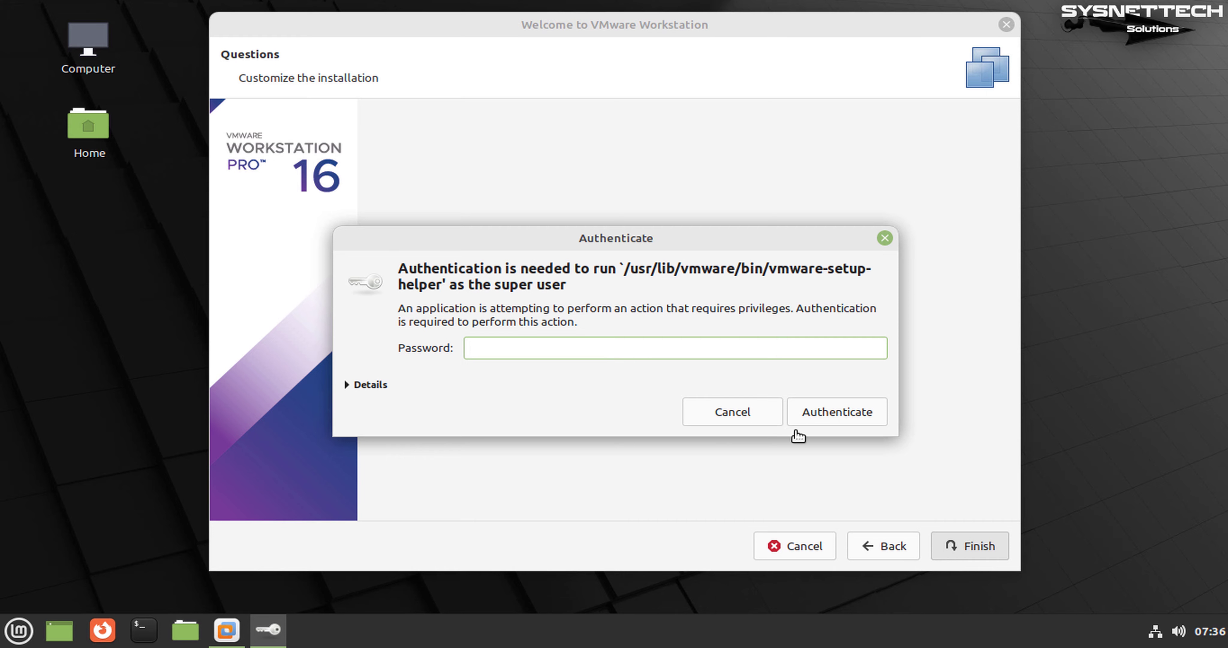
# - Authenticate the VMware setup helper with the account password and dismiss the evaluation notice
pyautogui.write('••••••')
pyautogui.moveTo(739, 244); pyautogui.dragTo(773, 35)
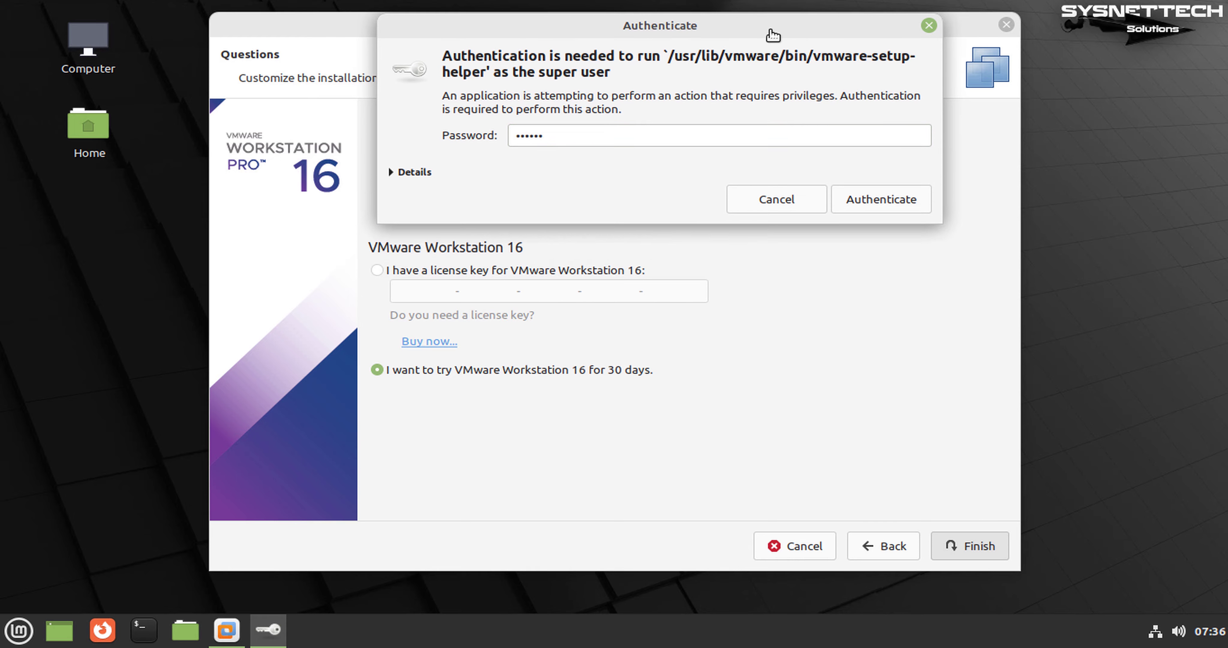
pyautogui.click(887, 202)
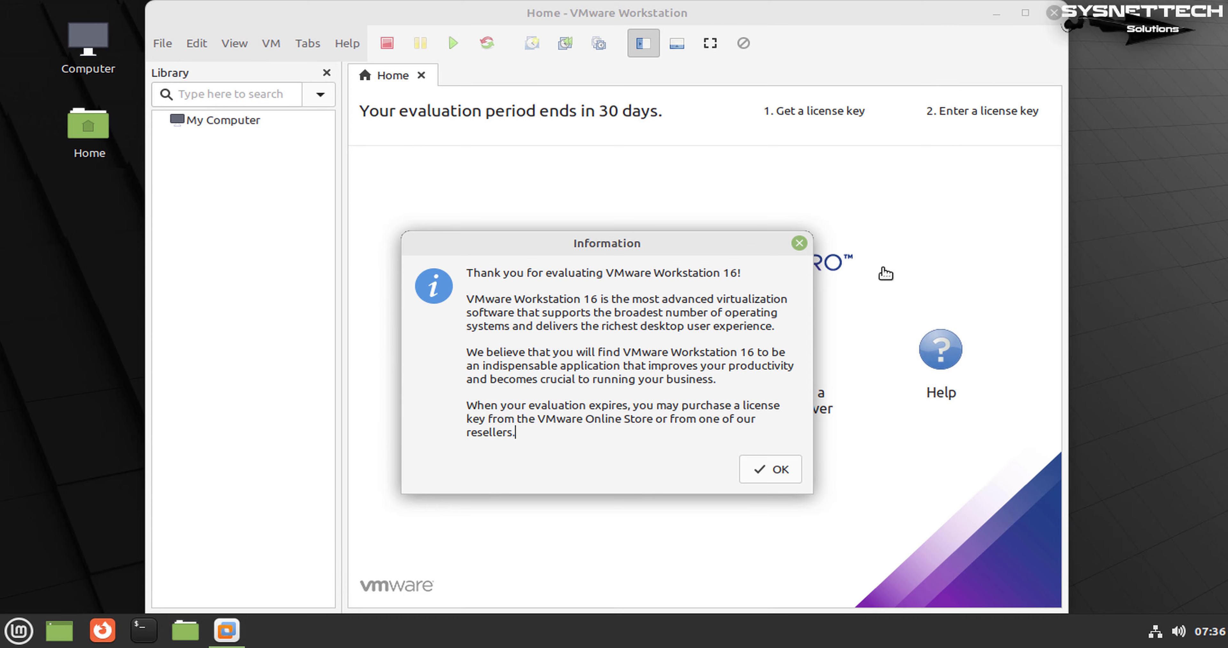
pyautogui.click(782, 469)
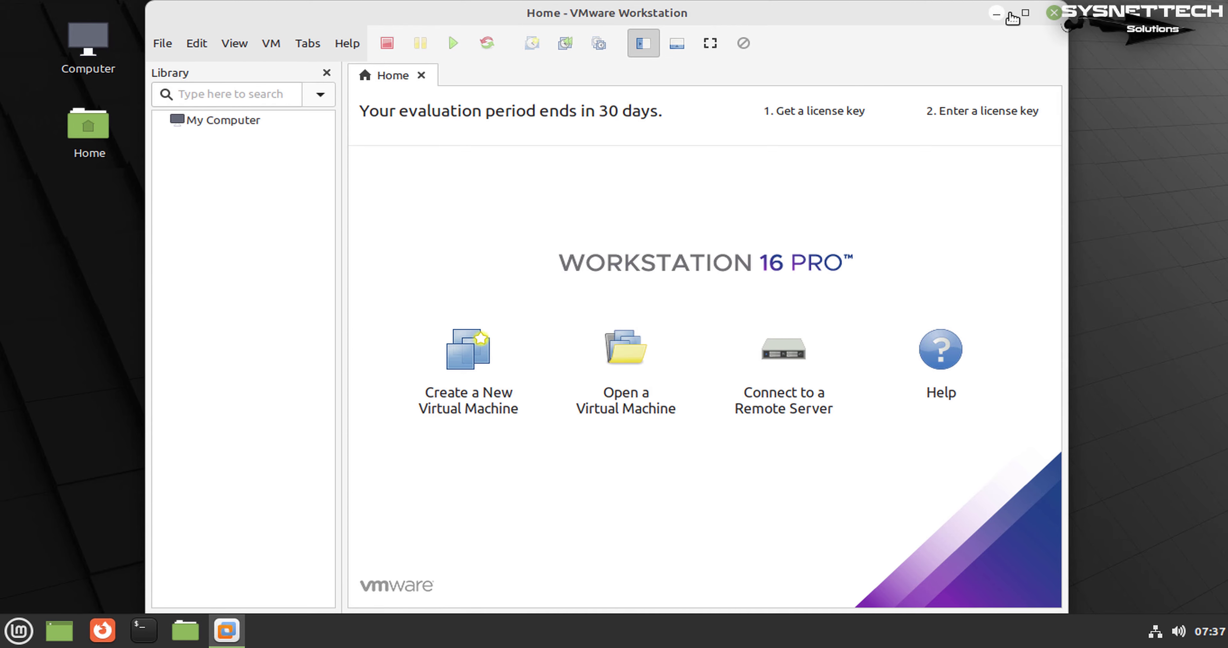
# - Maximize the VMware Workstation window and check its product, version and license details in the About information
pyautogui.click(1025, 12)
pyautogui.click(201, 43)
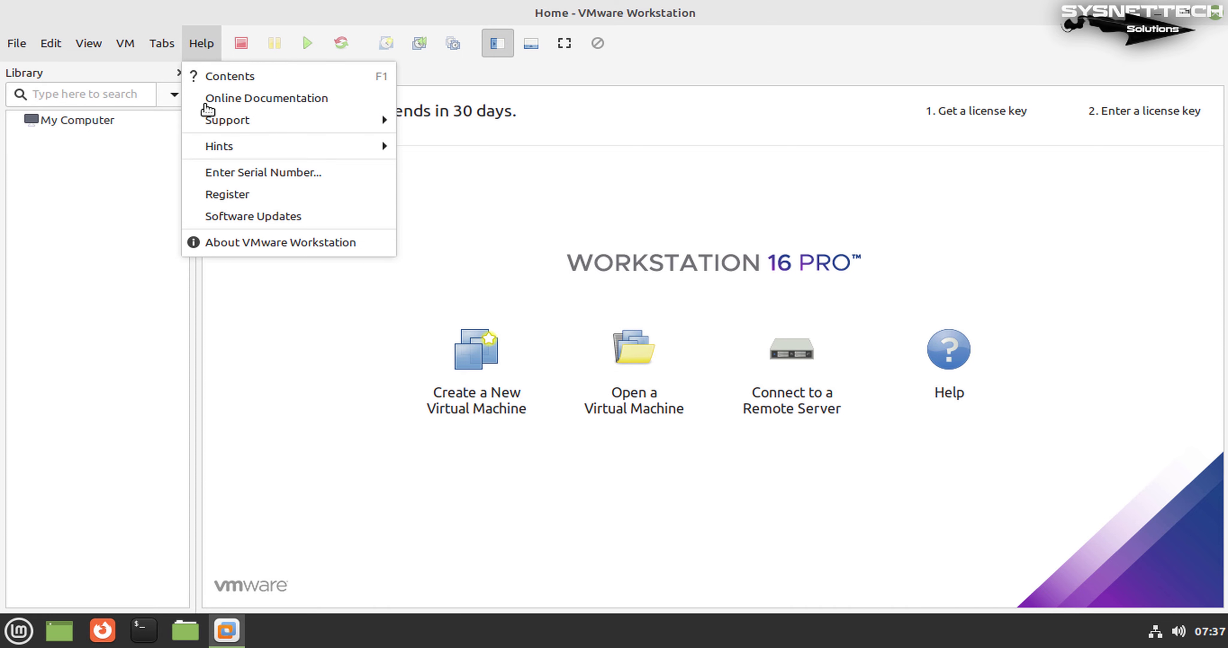
pyautogui.click(235, 245)
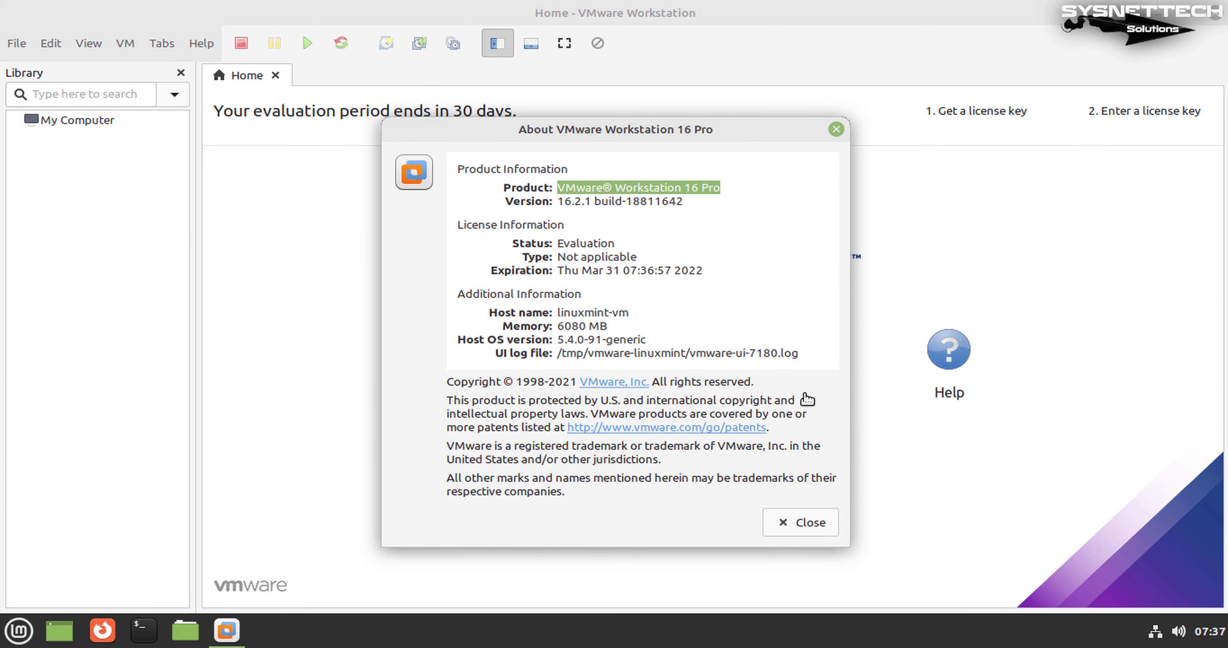
pyautogui.click(811, 523)
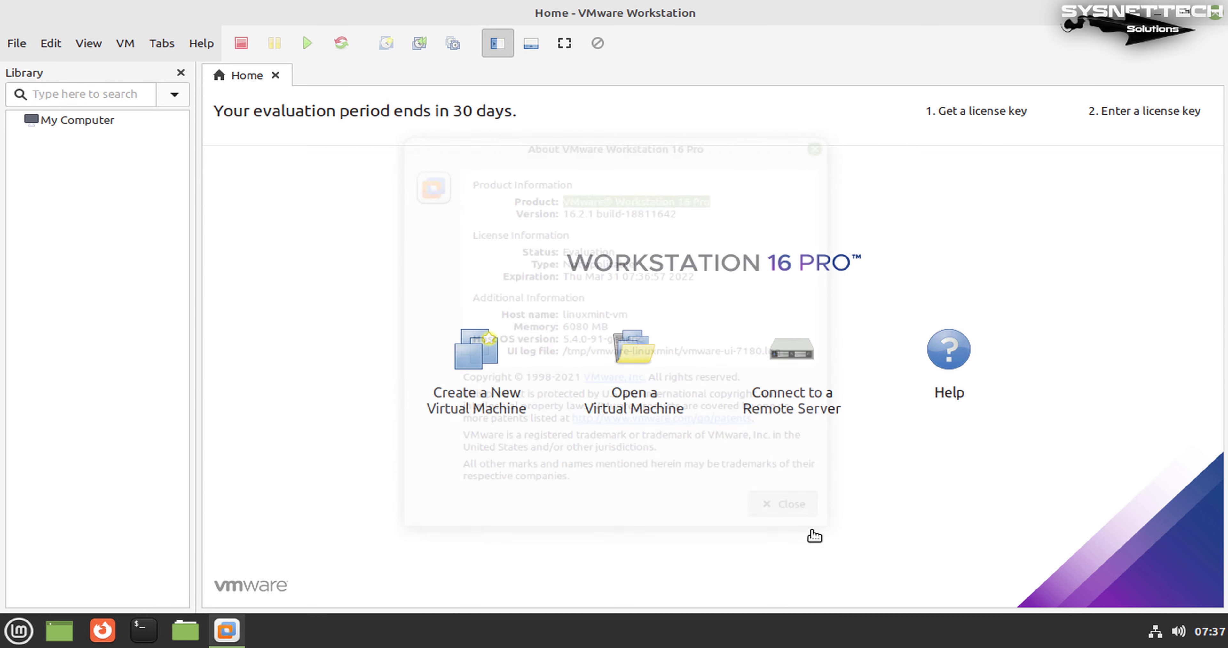
# - Start a new virtual machine with the Custom (advanced) configuration and Workstation 16.2.x hardware compatibility
pyautogui.click(486, 413)
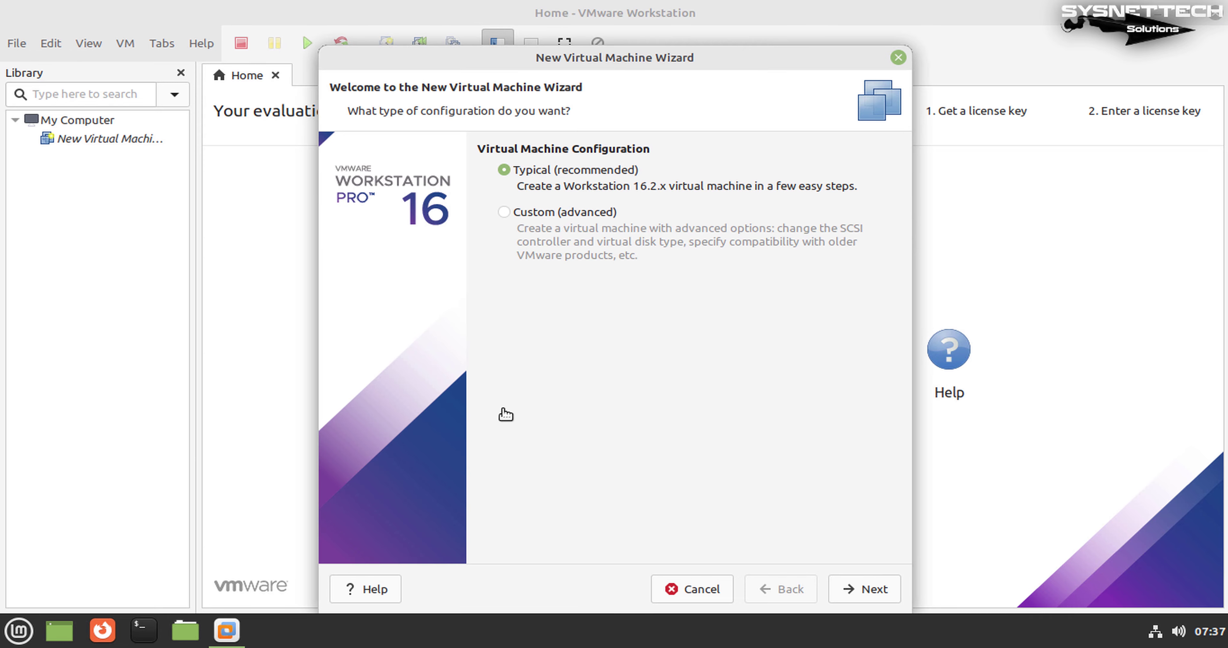
pyautogui.moveTo(674, 60); pyautogui.dragTo(669, 32)
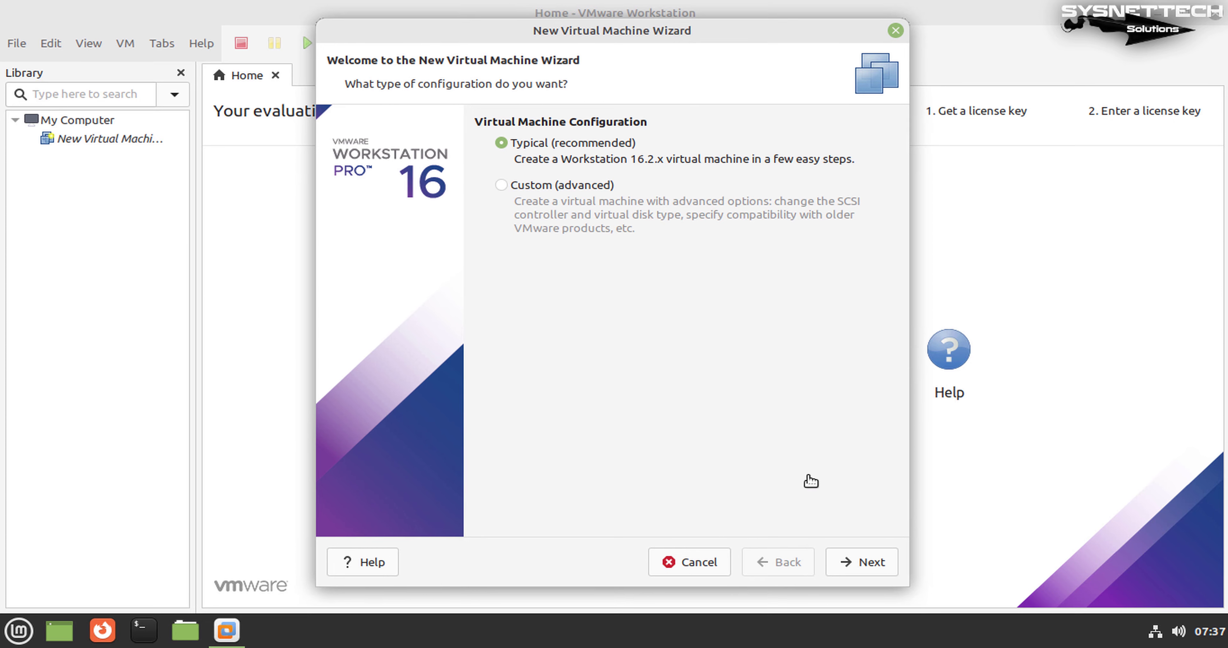
pyautogui.click(505, 191)
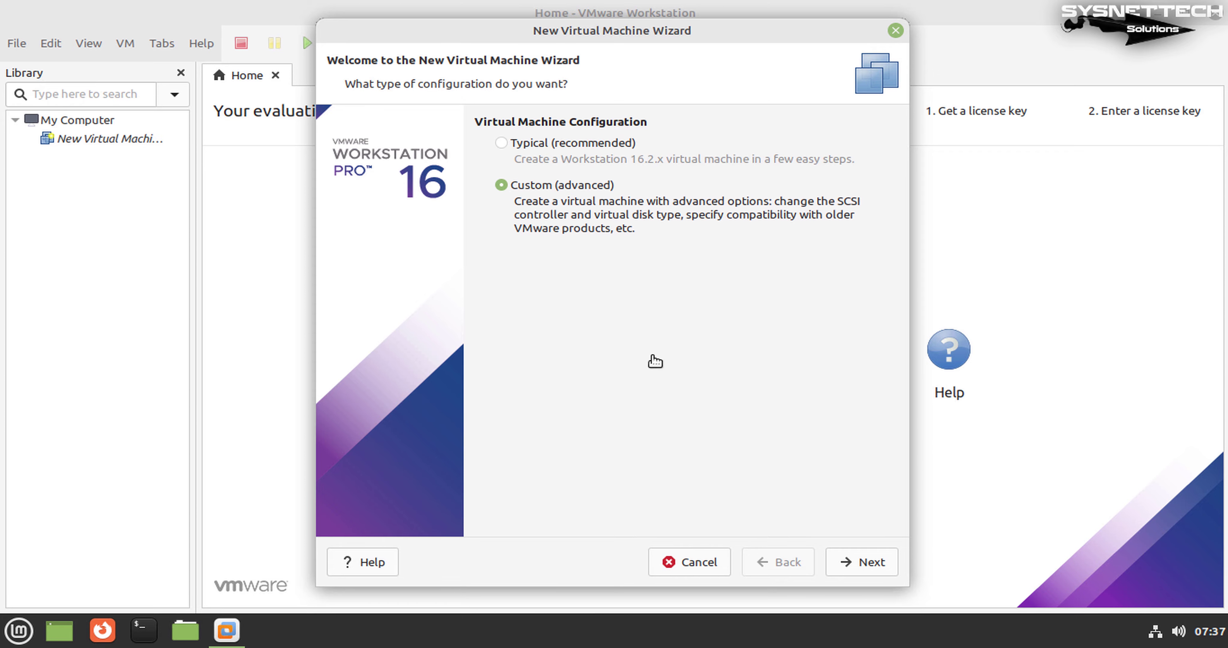
pyautogui.click(865, 567)
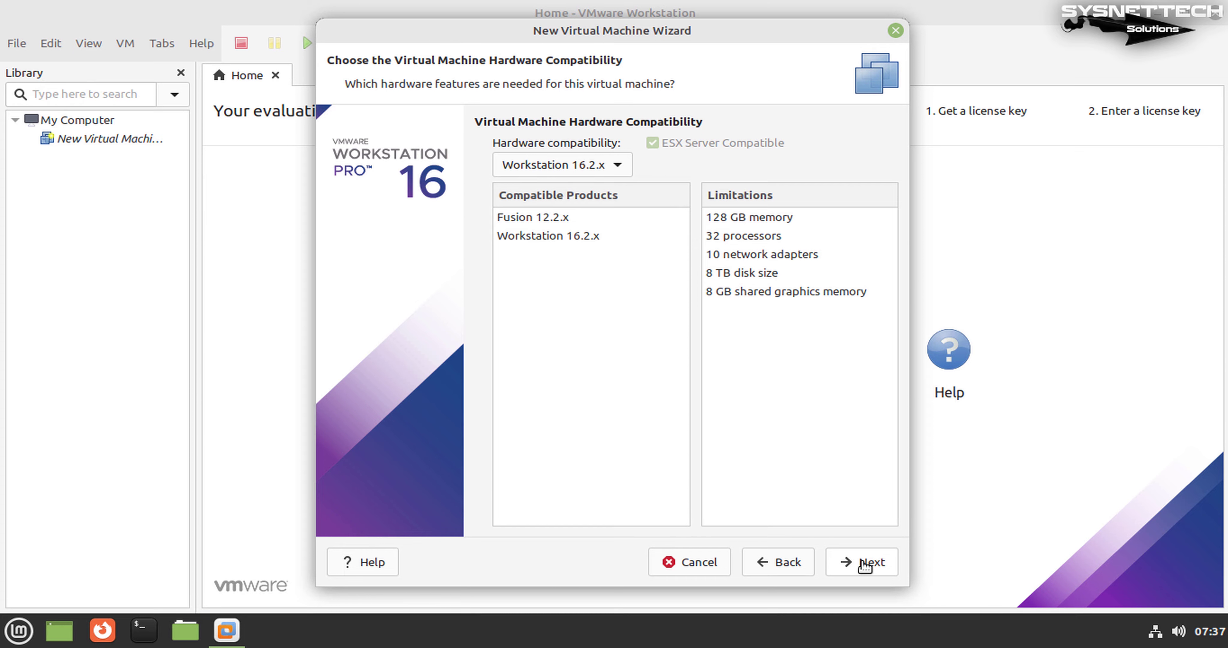
pyautogui.click(865, 565)
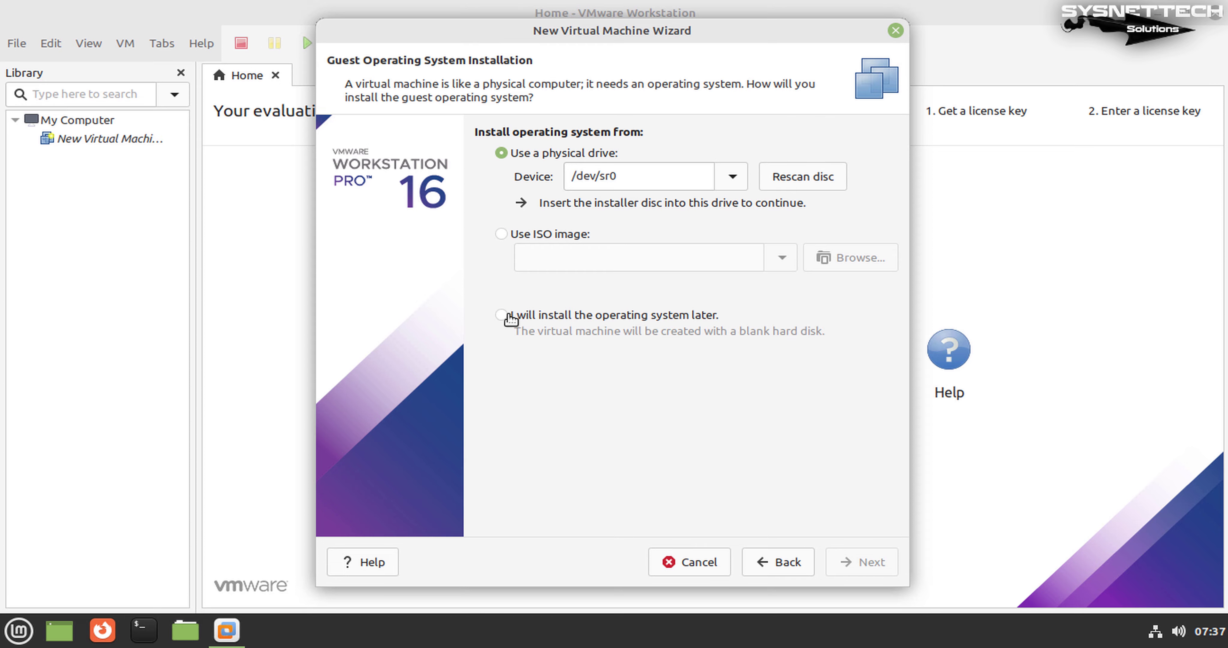
# - Choose "I will install the operating system later" and set the guest system to Microsoft Windows, version Windows 10 and later x64
pyautogui.click(509, 317)
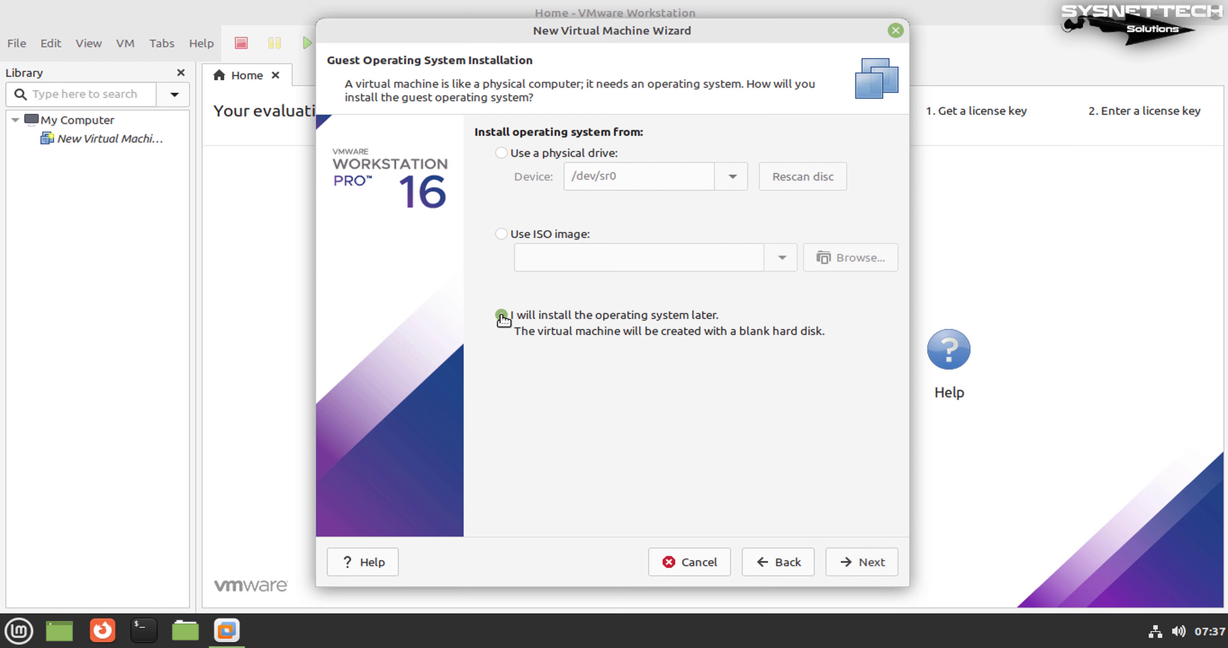
pyautogui.click(860, 571)
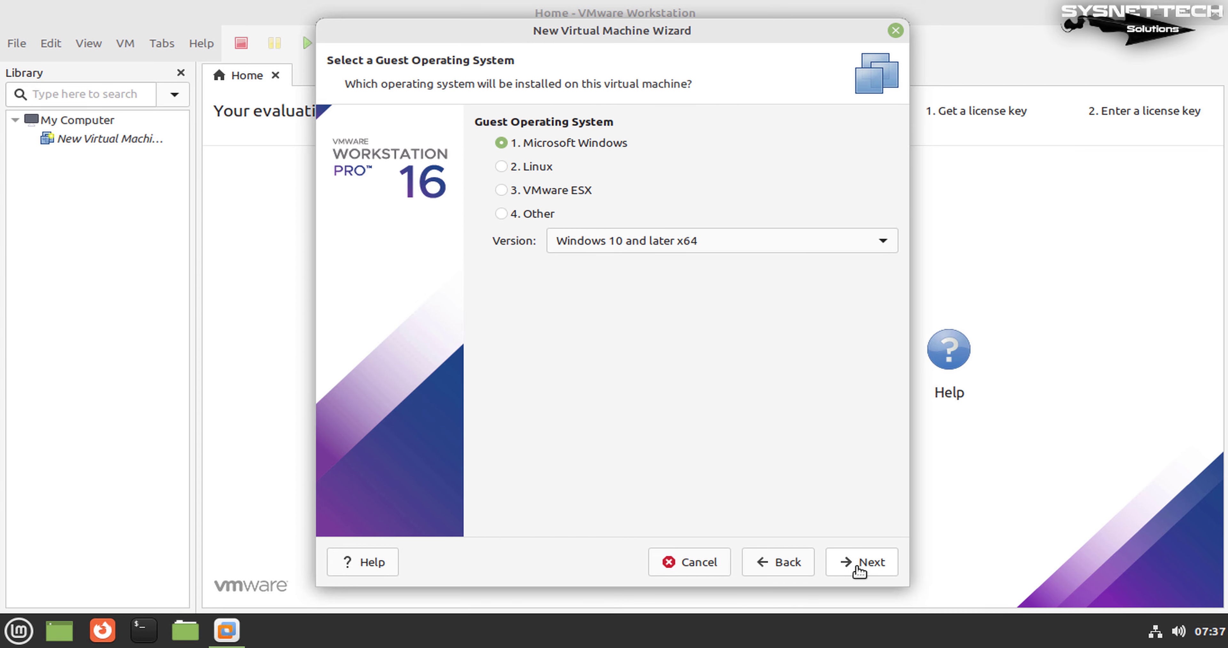
pyautogui.click(860, 571)
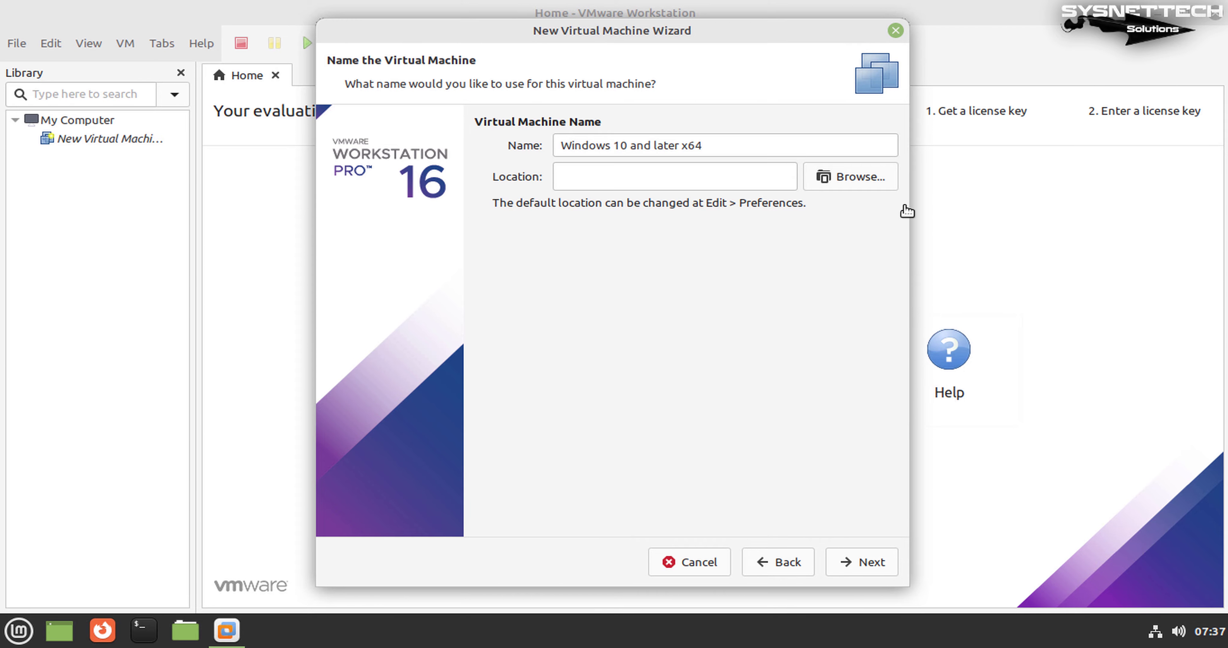
# - Browse for the virtual machine location and create a new folder named Windows 10 in the home folder
pyautogui.click(883, 184)
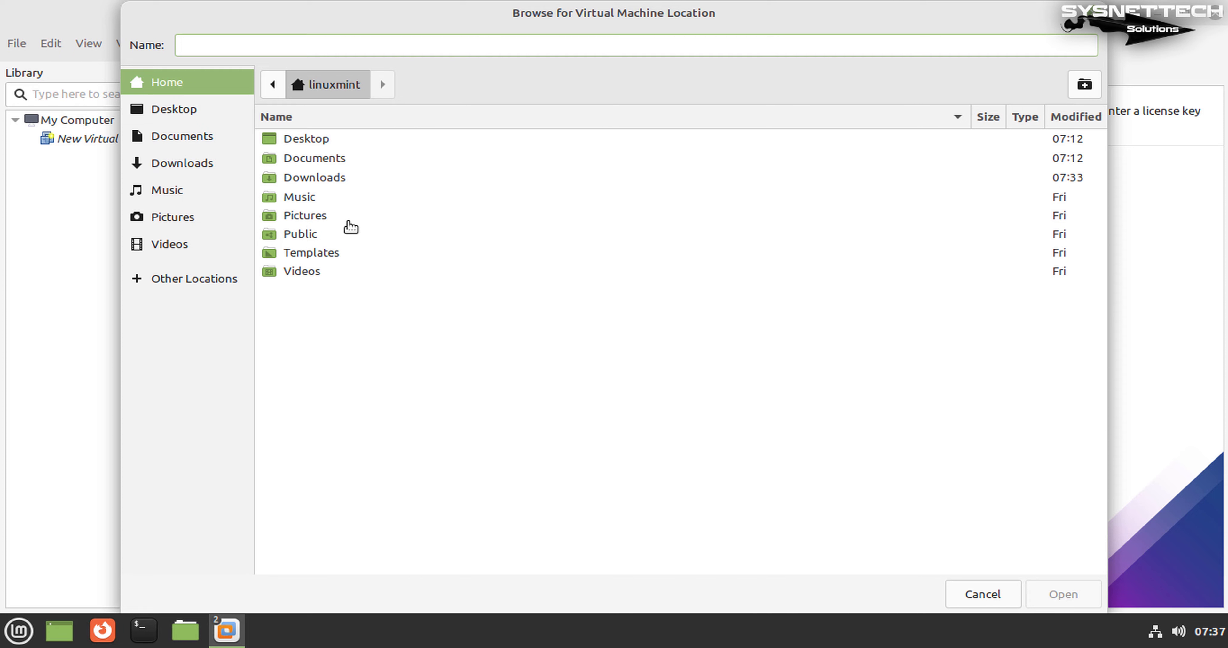
pyautogui.click(323, 164)
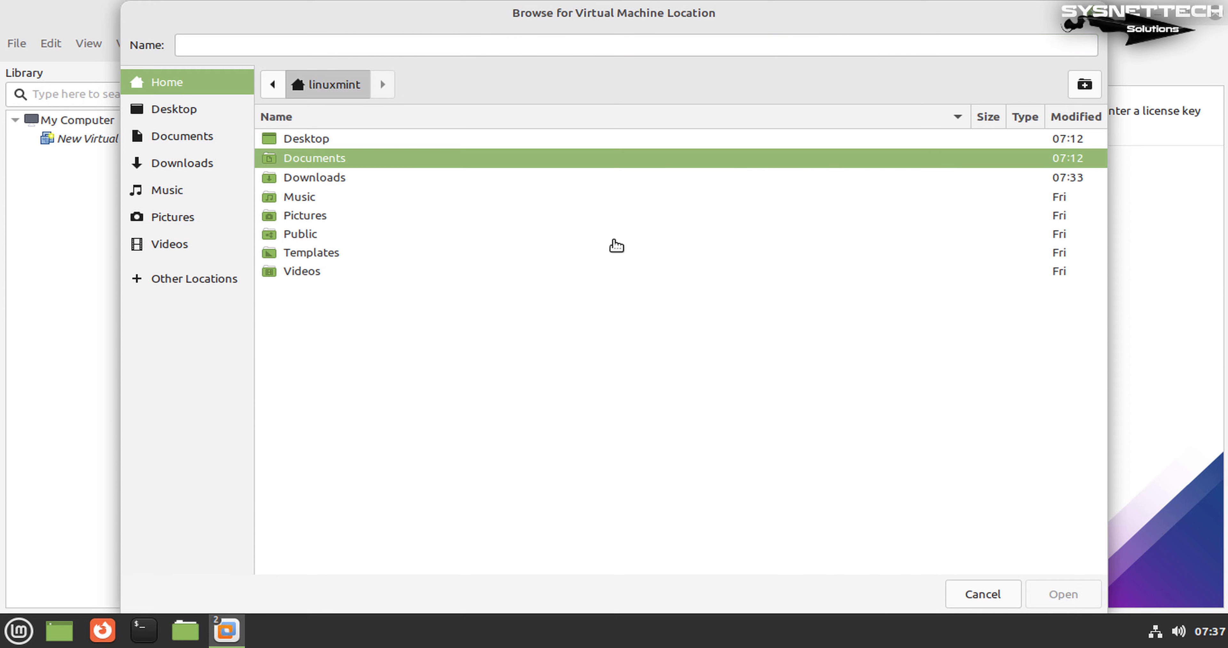
pyautogui.click(1084, 85)
pyautogui.write('Windows 10')
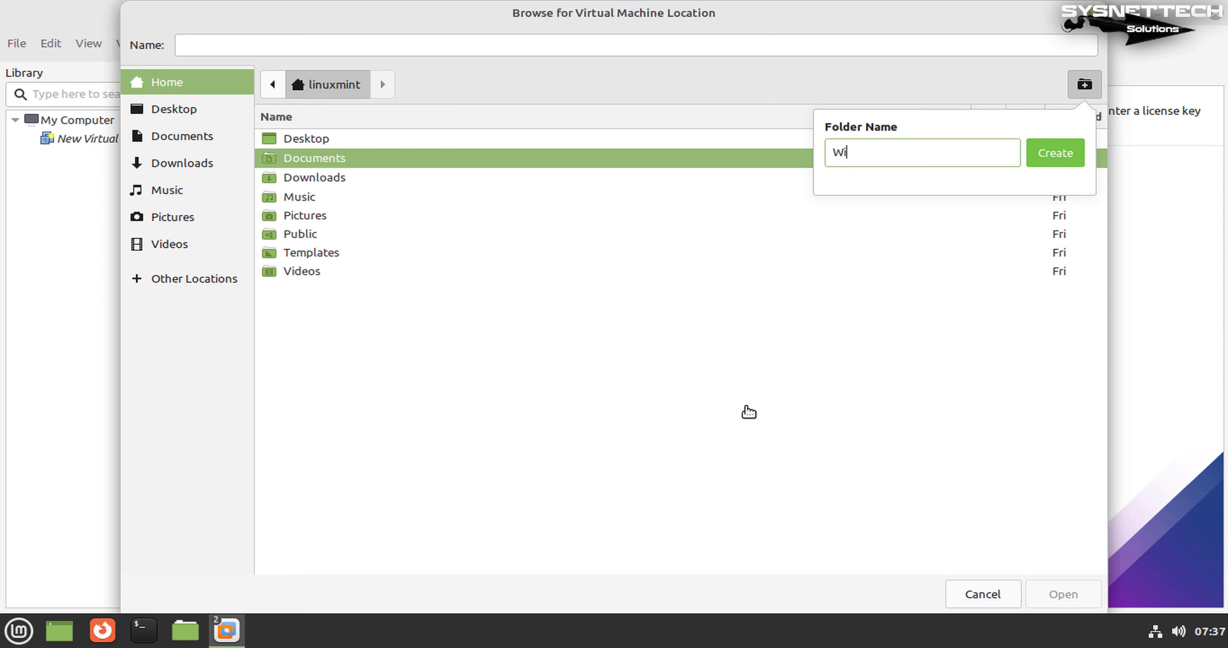
pyautogui.click(1056, 162)
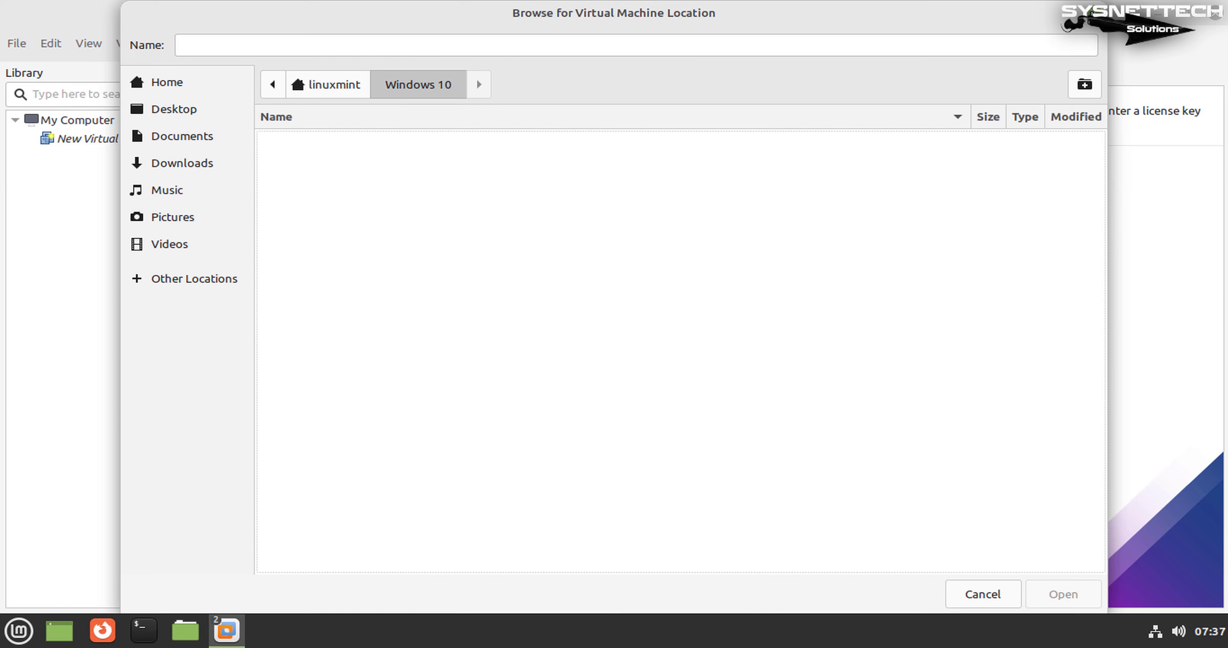
# - Try to choose the Windows 10 folder in the home folder as the virtual machine's location
pyautogui.click(188, 138)
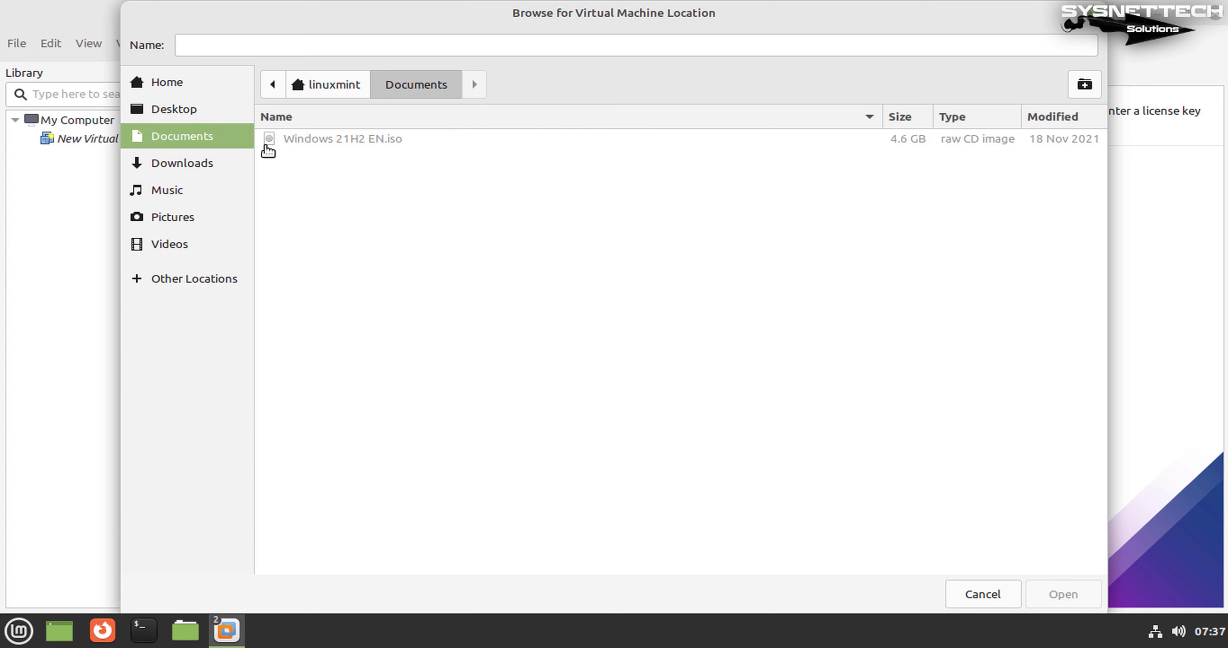
pyautogui.click(185, 111)
pyautogui.click(167, 82)
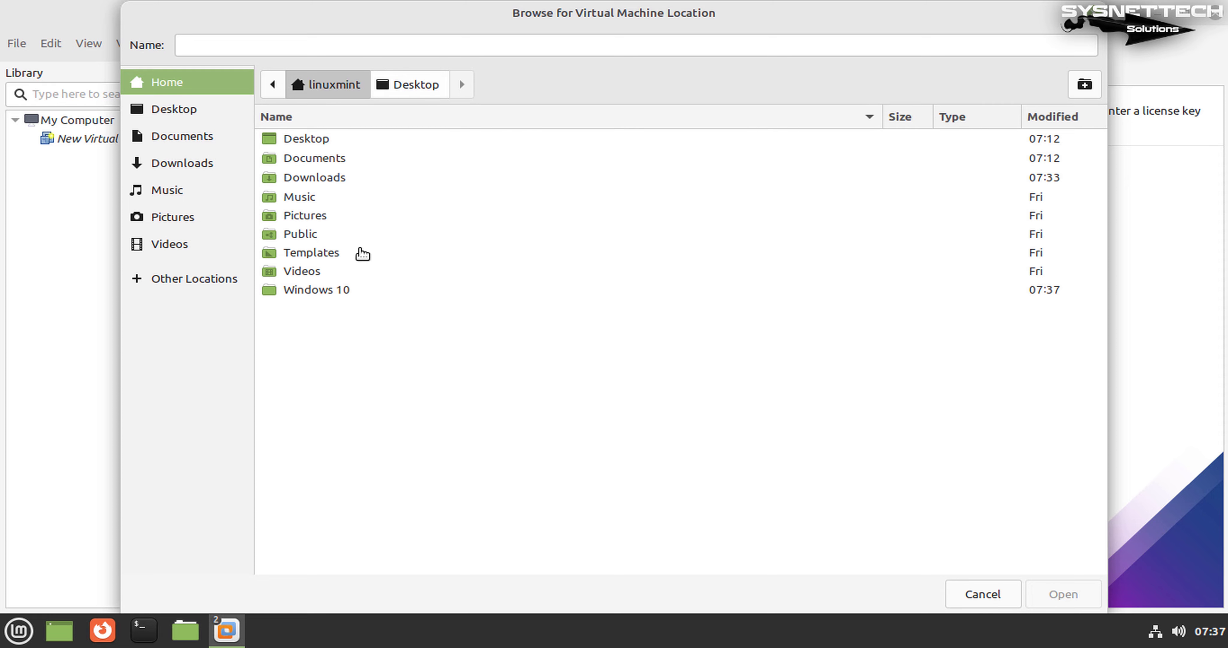
pyautogui.click(335, 291)
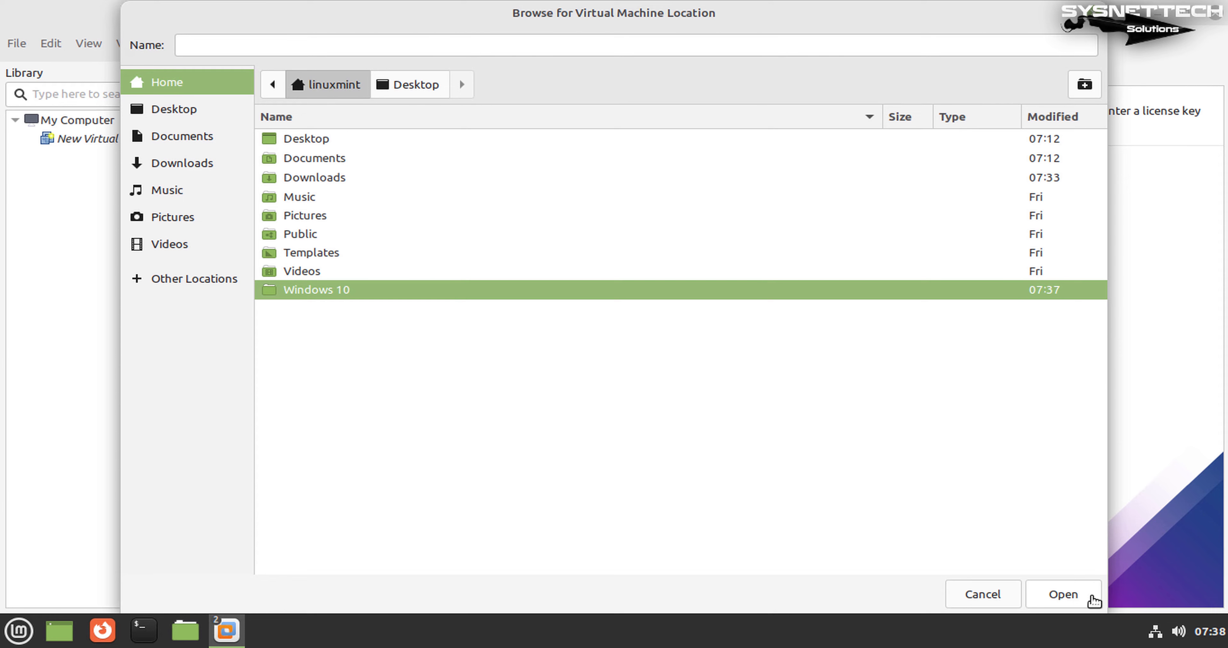
pyautogui.moveTo(123, 5); pyautogui.dragTo(234, 95)
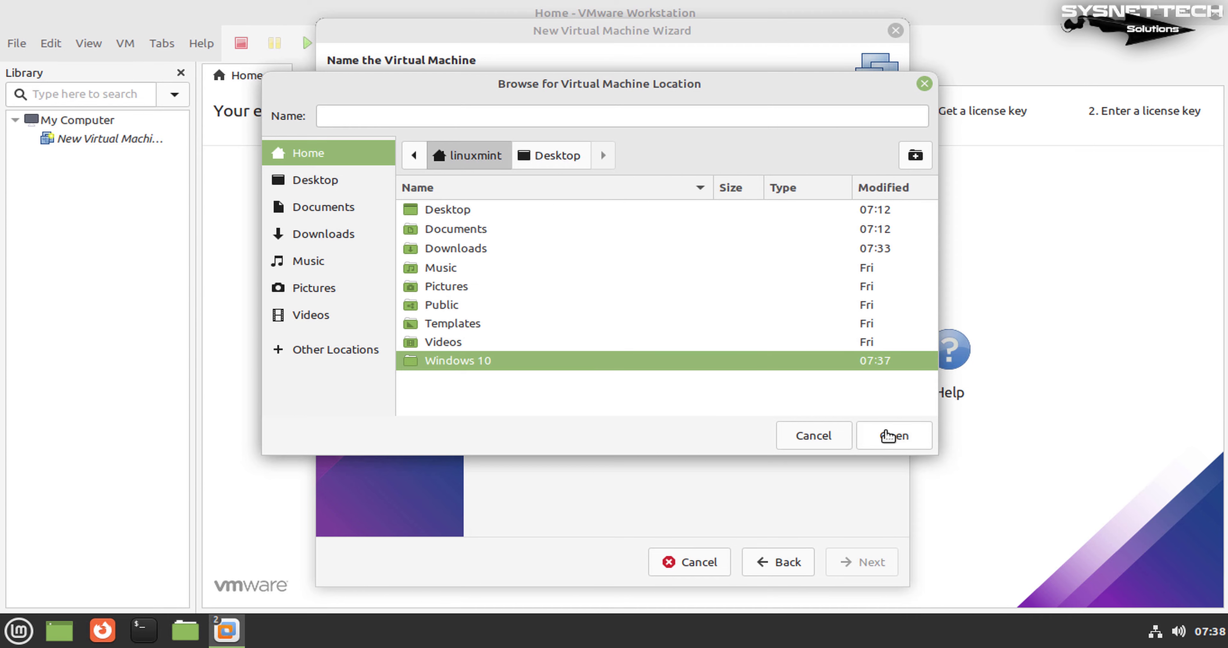
pyautogui.click(888, 436)
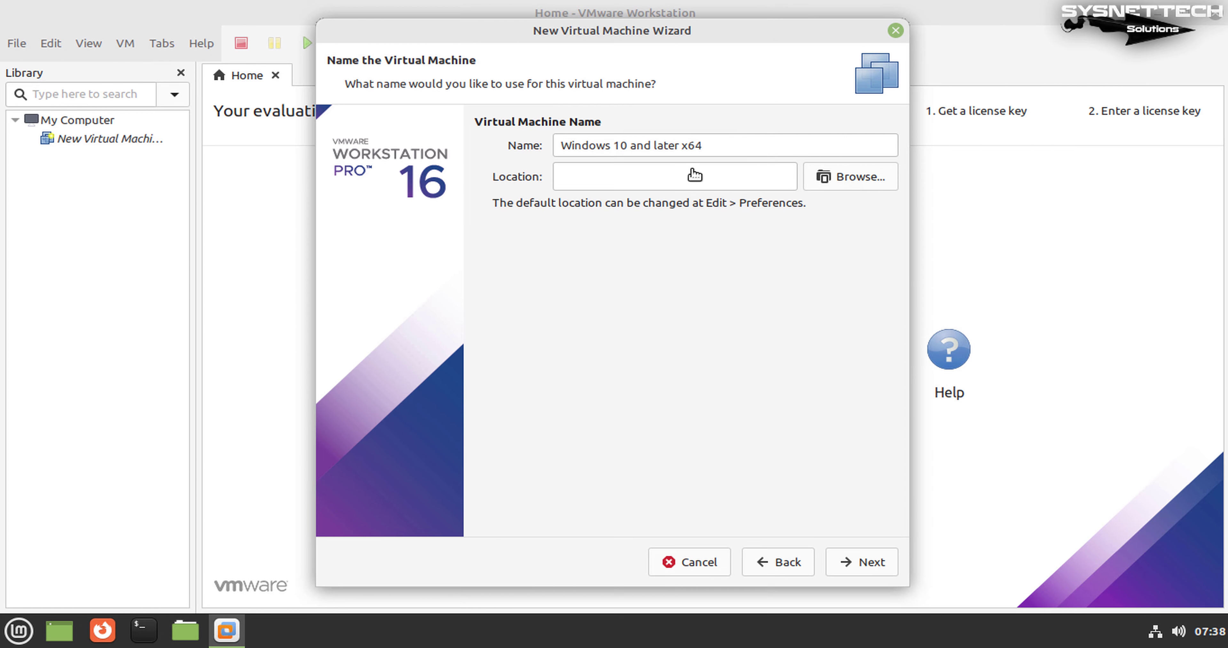
# - Open the Windows 10 folder in the Files application, copy its full path and close the file manager
pyautogui.click(19, 631)
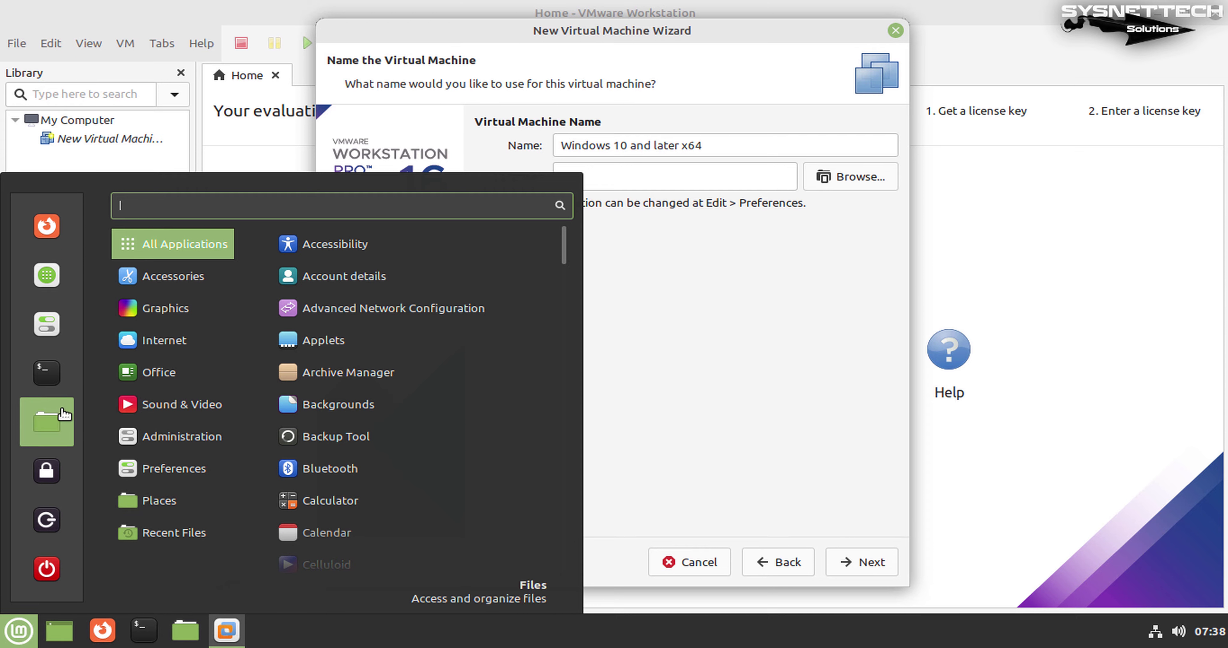
pyautogui.click(46, 421)
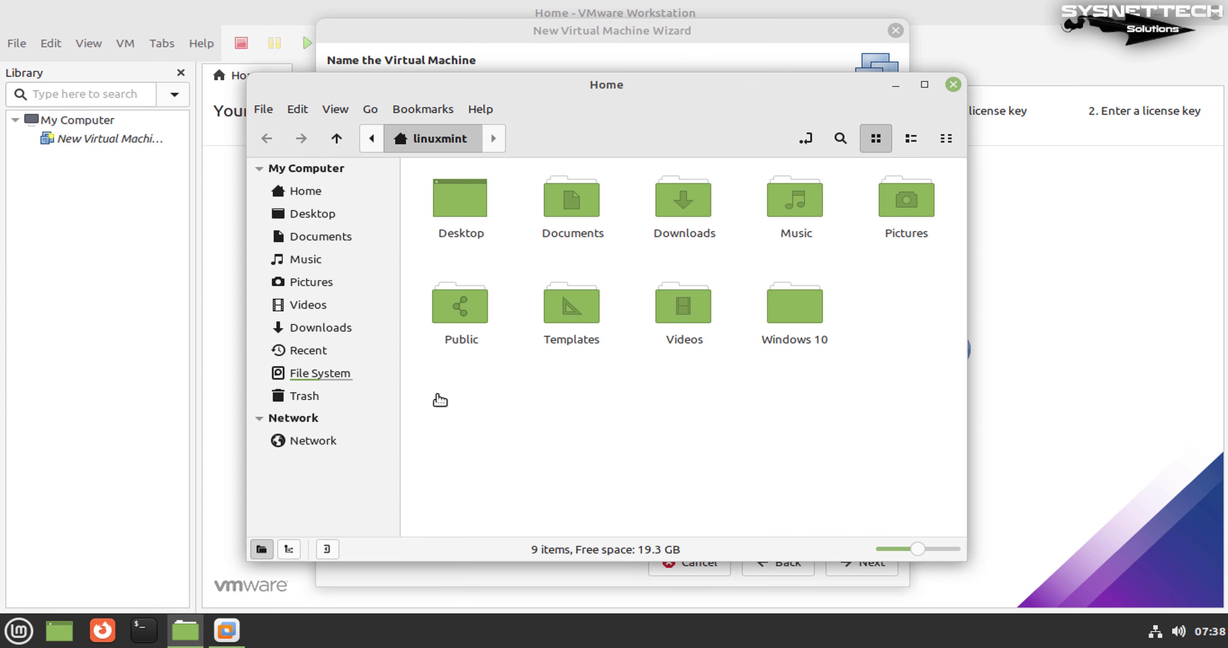
pyautogui.click(793, 310)
pyautogui.doubleClick(793, 310)
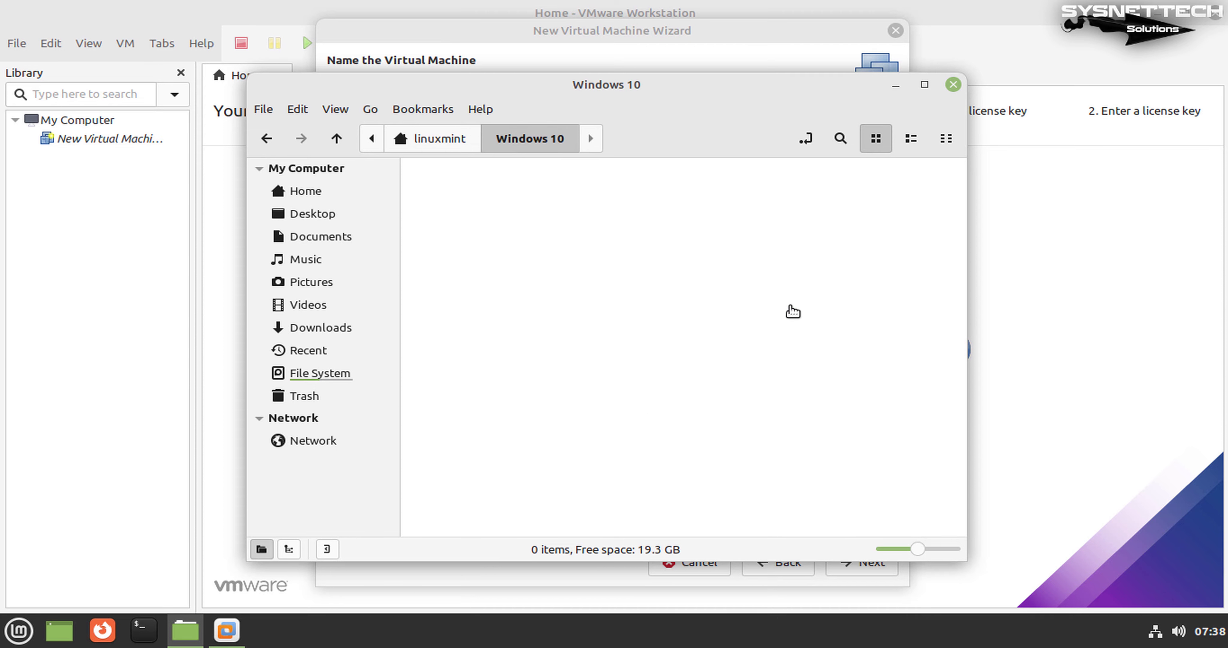
pyautogui.click(809, 142)
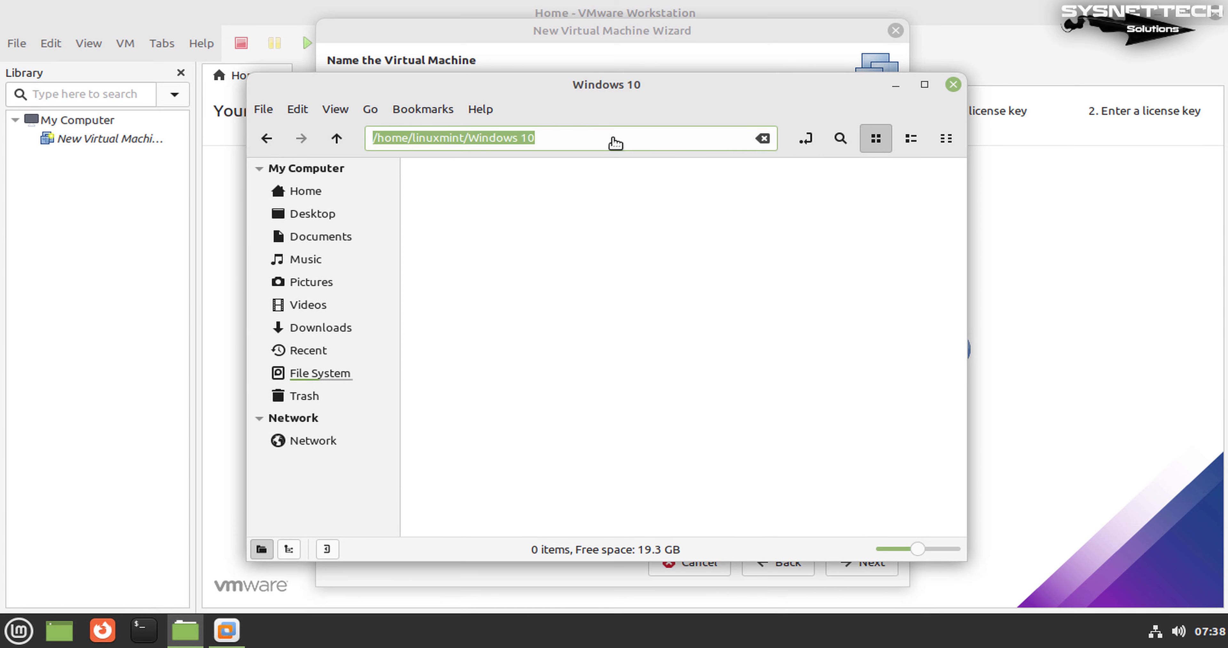
pyautogui.rightClick(524, 138)
pyautogui.click(557, 174)
pyautogui.click(953, 85)
# - Paste /home/linuxmint/Windows 10 as the virtual machine's location and continue with the name Windows 10 and later x64
pyautogui.click(670, 184)
pyautogui.rightClick(665, 177)
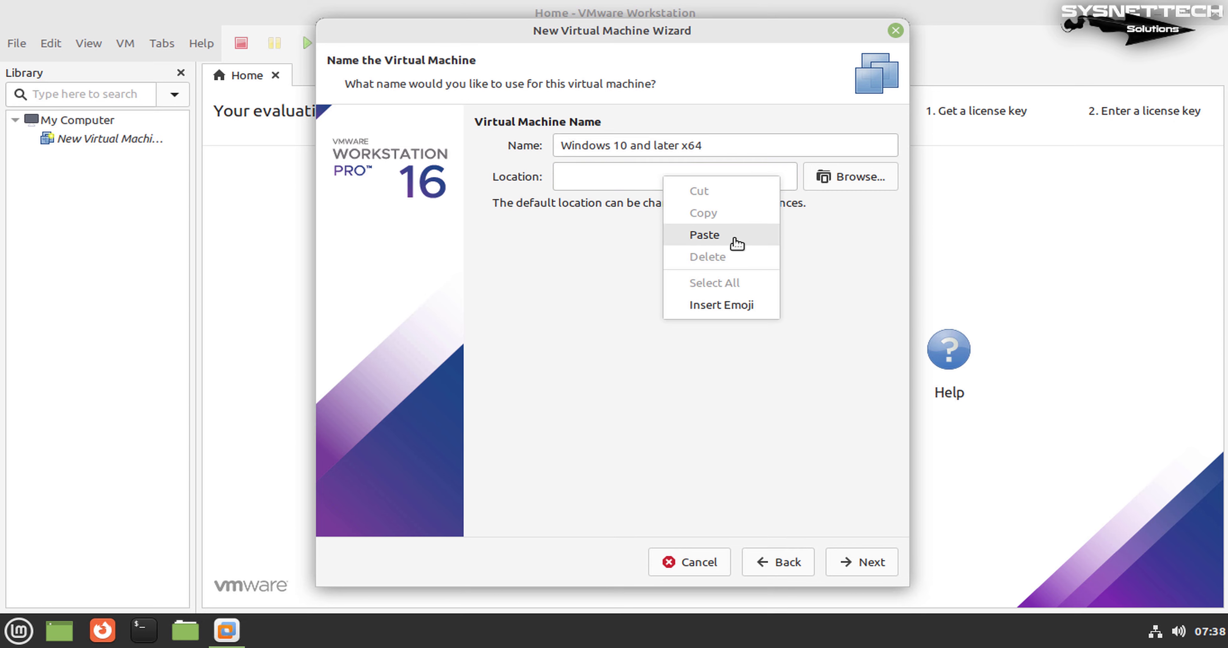
pyautogui.click(734, 236)
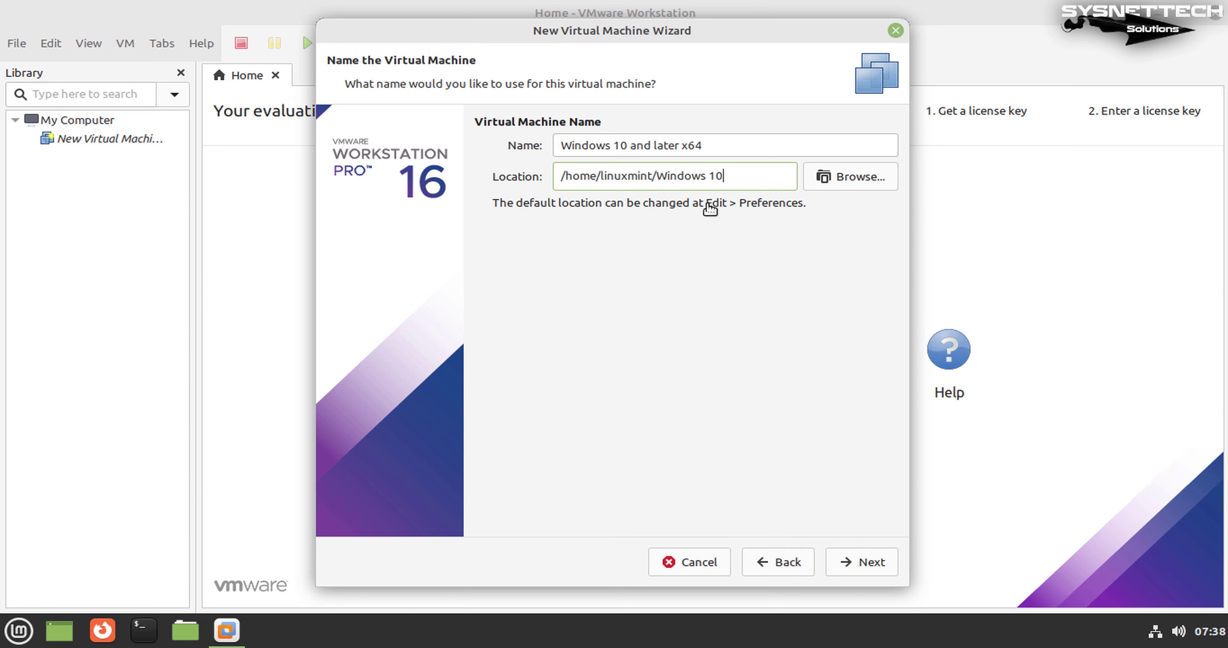
pyautogui.click(859, 568)
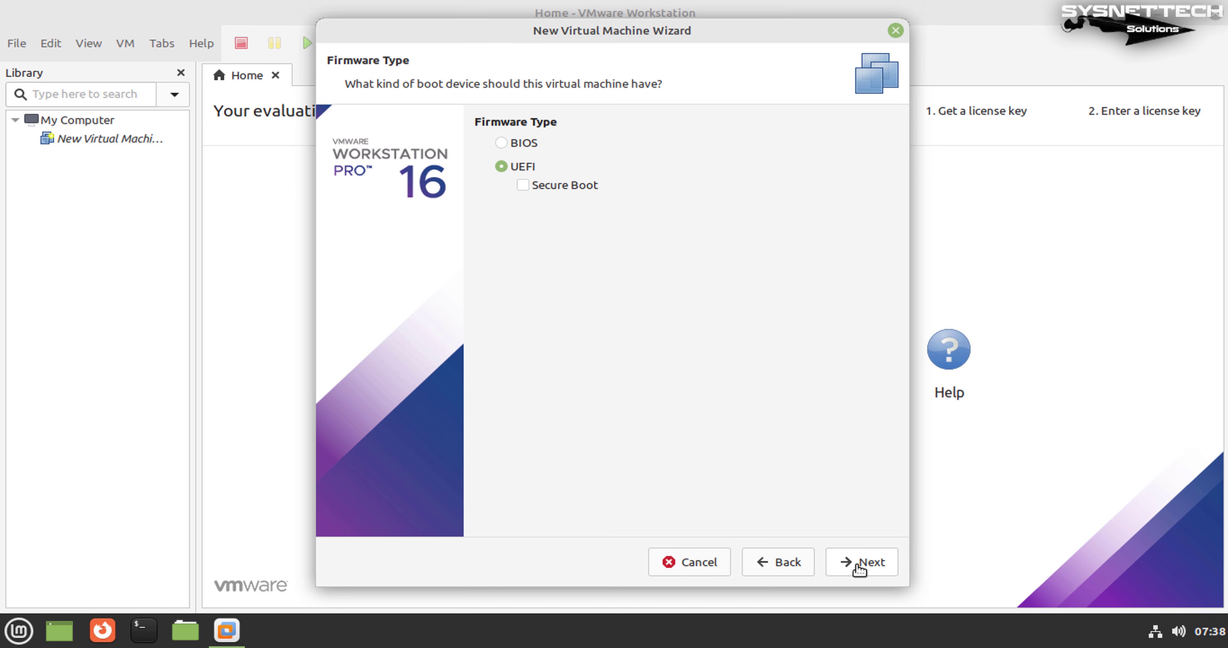
# - Accept UEFI firmware without Secure Boot and configure 1 processor with 4 cores per processor
pyautogui.click(860, 568)
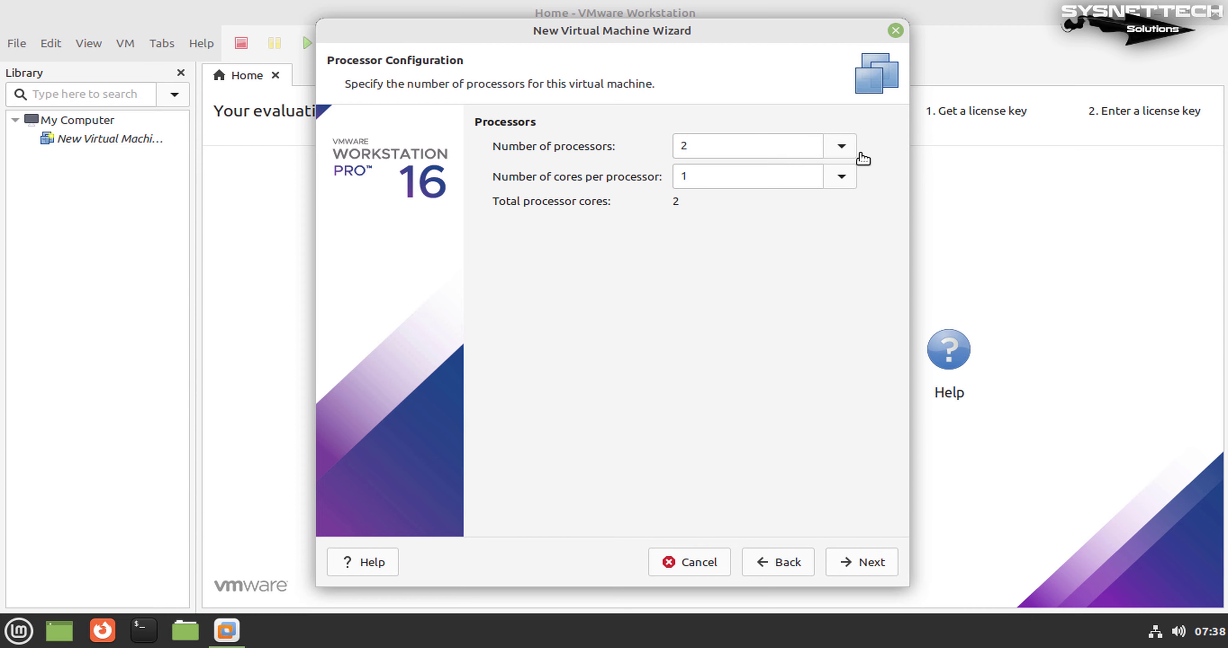
pyautogui.click(841, 147)
pyautogui.click(751, 175)
pyautogui.click(844, 186)
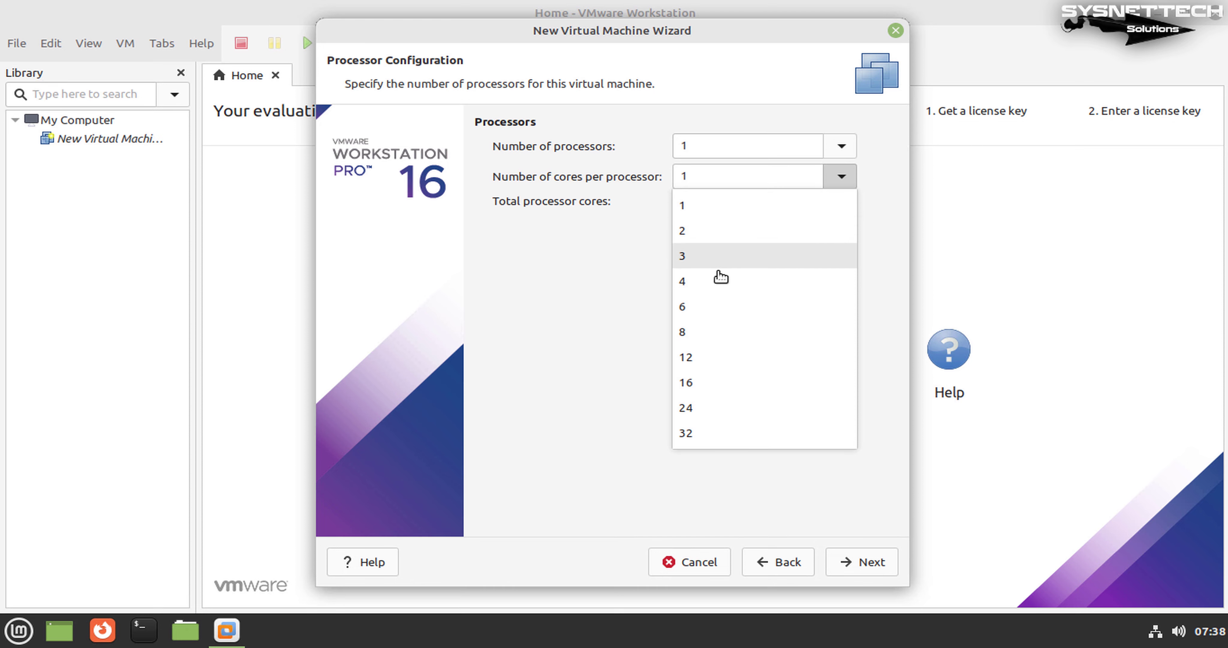
pyautogui.press('Escape')
pyautogui.click(867, 564)
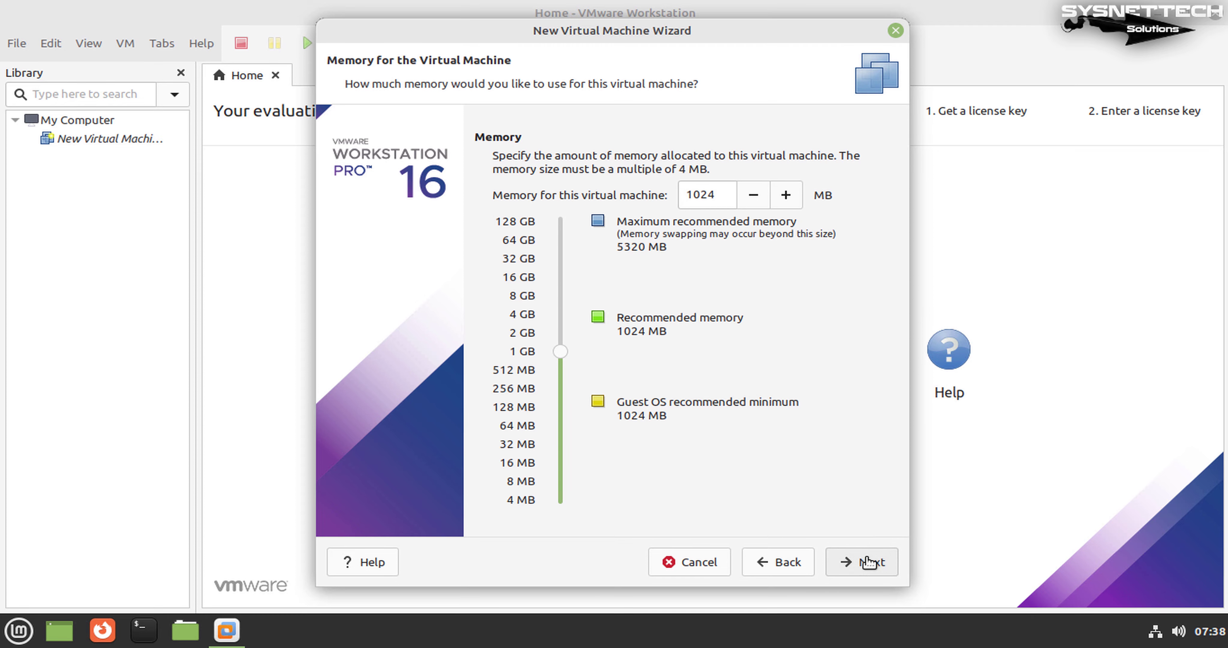
# - Allocate 4096 MB of memory to the virtual machine and accept network address translation (NAT) as its network type
pyautogui.click(523, 316)
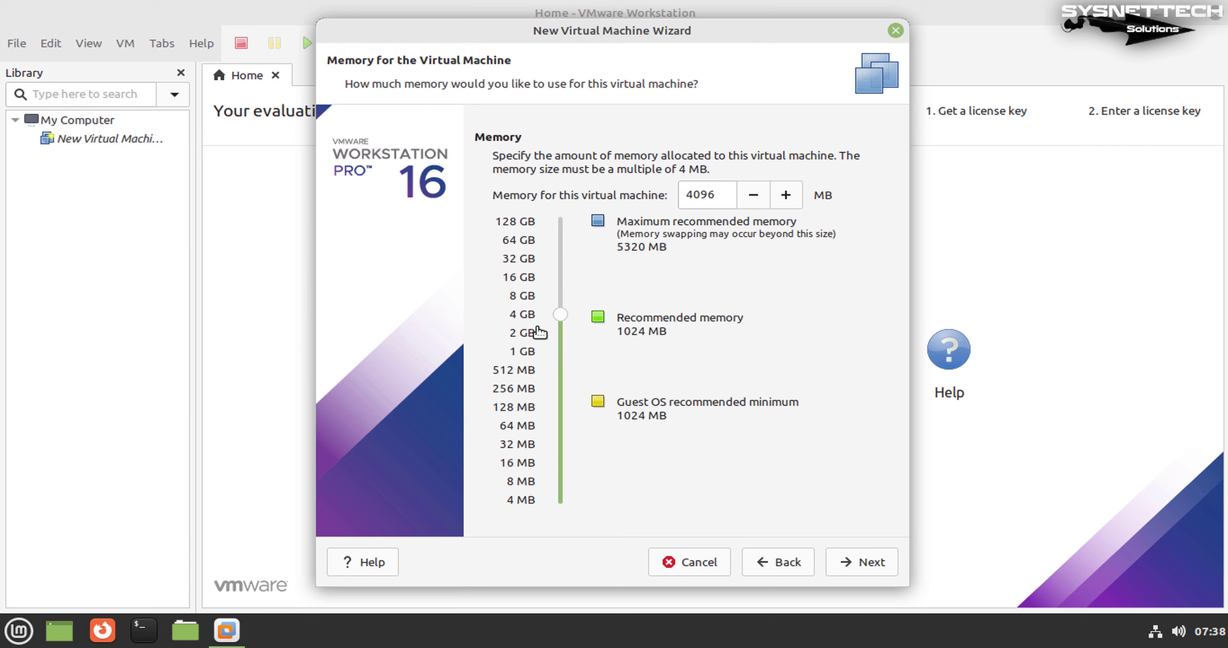
pyautogui.click(864, 567)
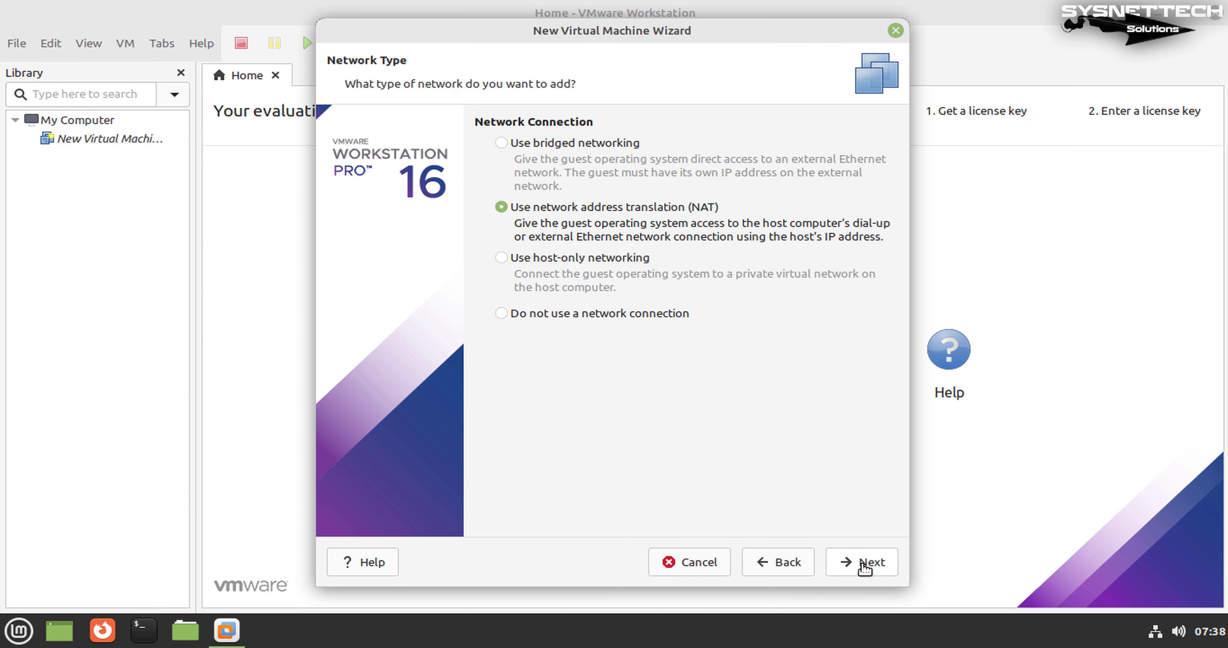
pyautogui.click(864, 567)
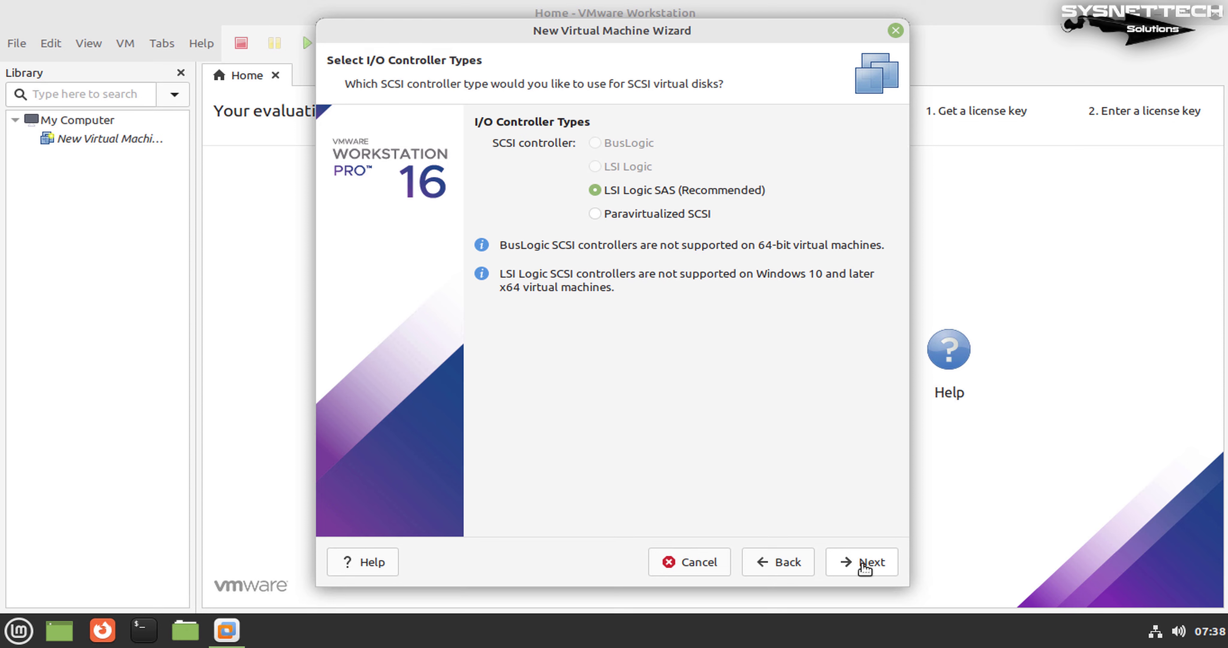
# - Keep the LSI Logic SAS controller and the default disk type, and choose to create a new virtual disk
pyautogui.click(864, 567)
pyautogui.click(864, 567)
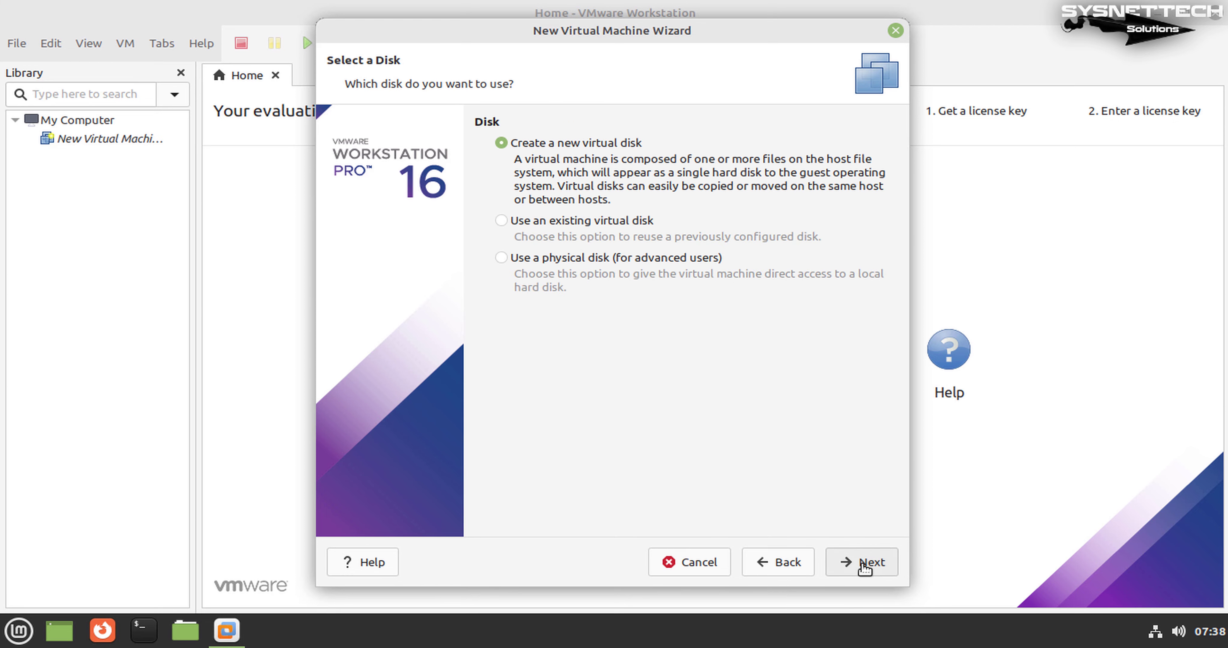
pyautogui.click(865, 567)
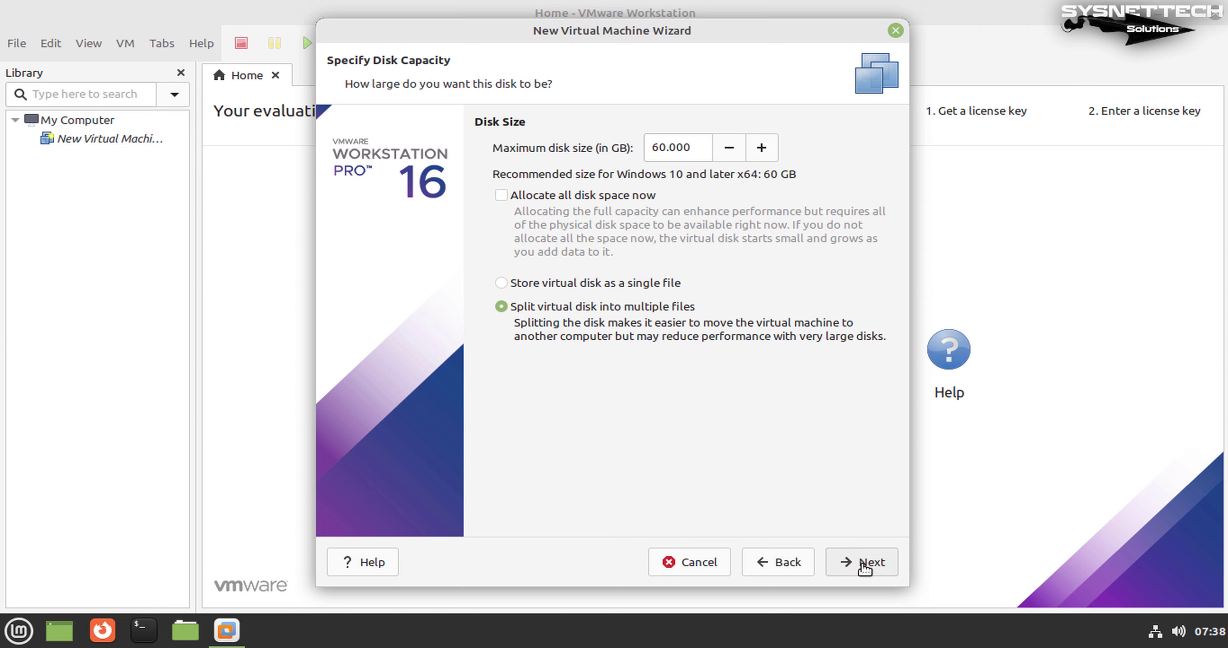
# - Set the virtual disk to 40 GB stored as a single file and accept the disk file name Windows 10 and later x64.vmdk
pyautogui.click(501, 283)
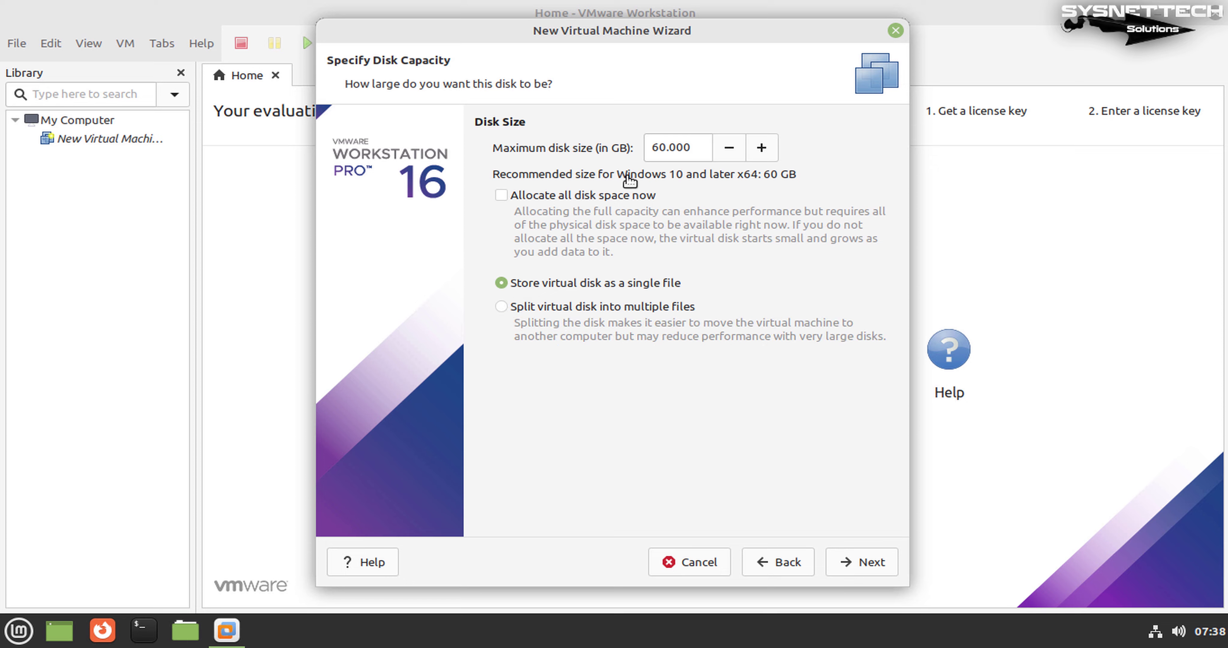
pyautogui.moveTo(684, 148); pyautogui.dragTo(636, 148)
pyautogui.press('BackSpace')
pyautogui.write('40')
pyautogui.click(856, 568)
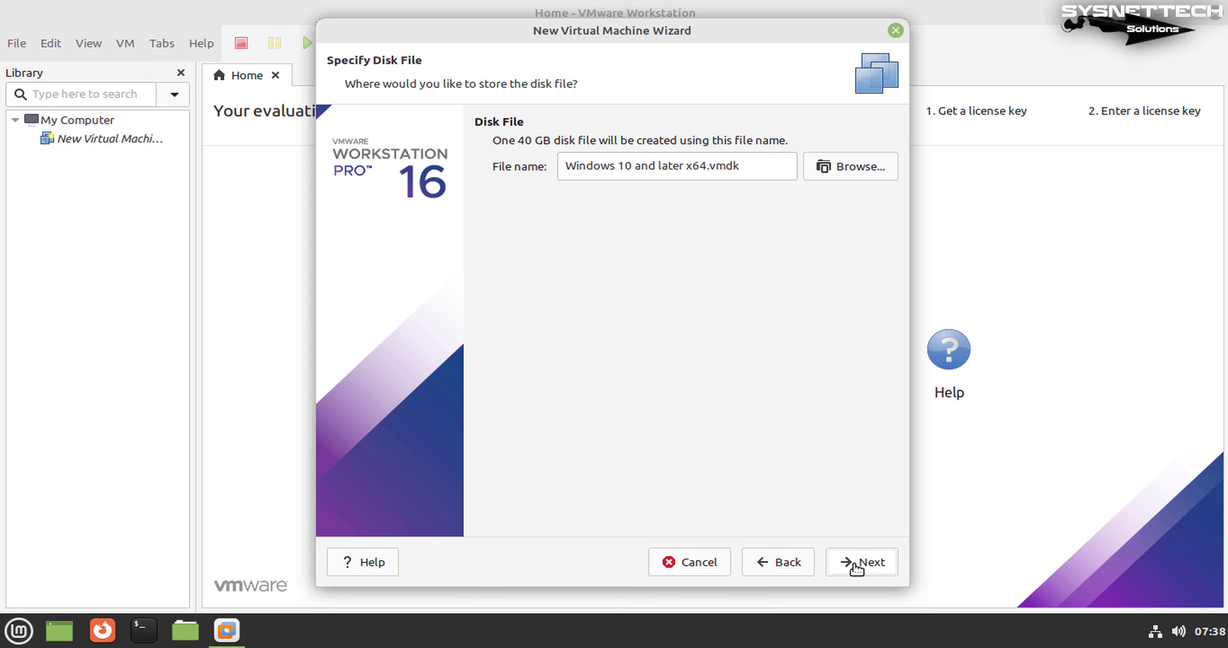
pyautogui.click(862, 567)
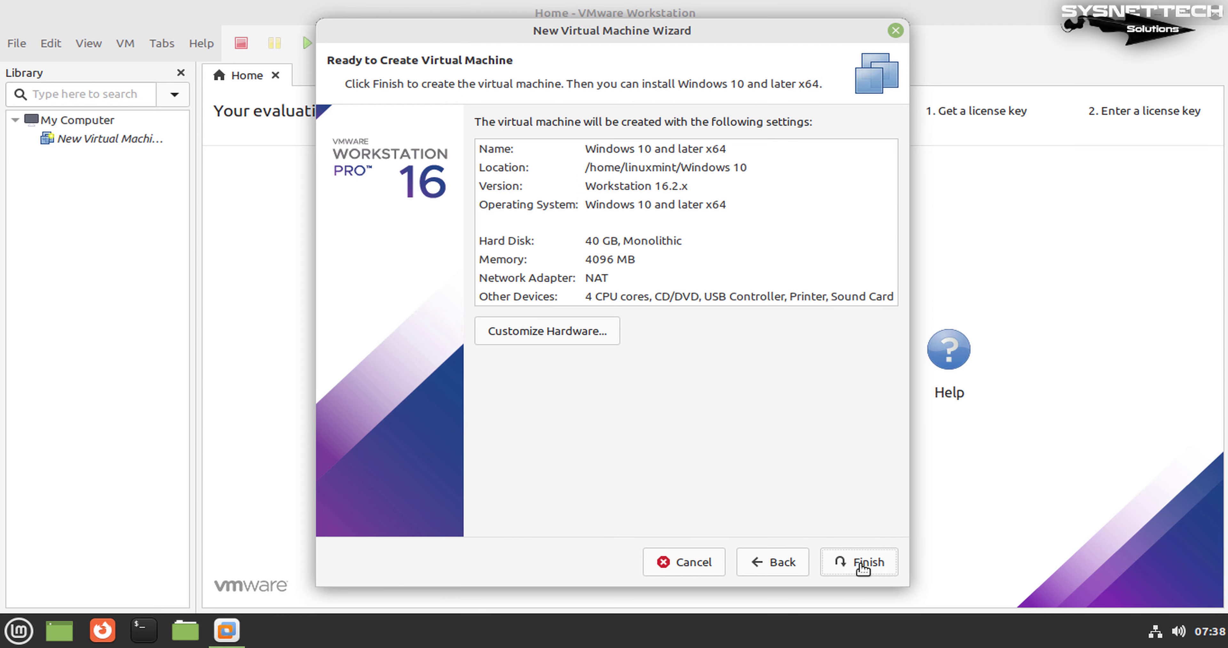
# - Customize the virtual machine's hardware so the CD/DVD drive uses the ISO image Windows 21H2 EN.iso from the Documents folder
pyautogui.click(539, 331)
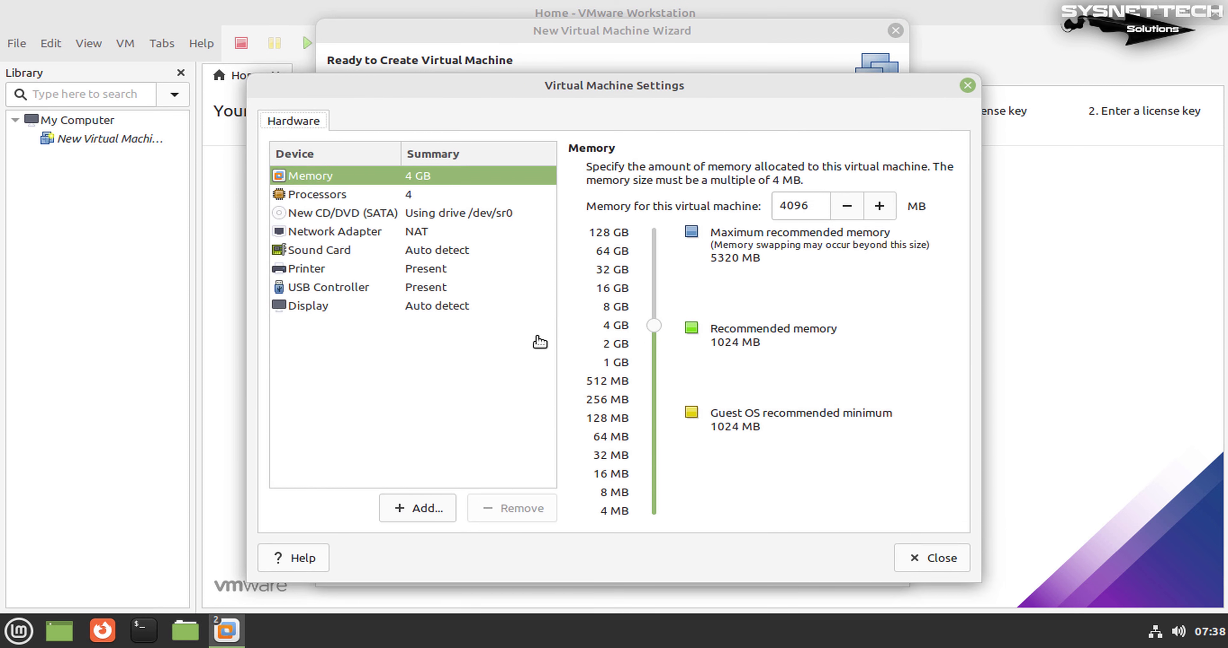
pyautogui.click(396, 200)
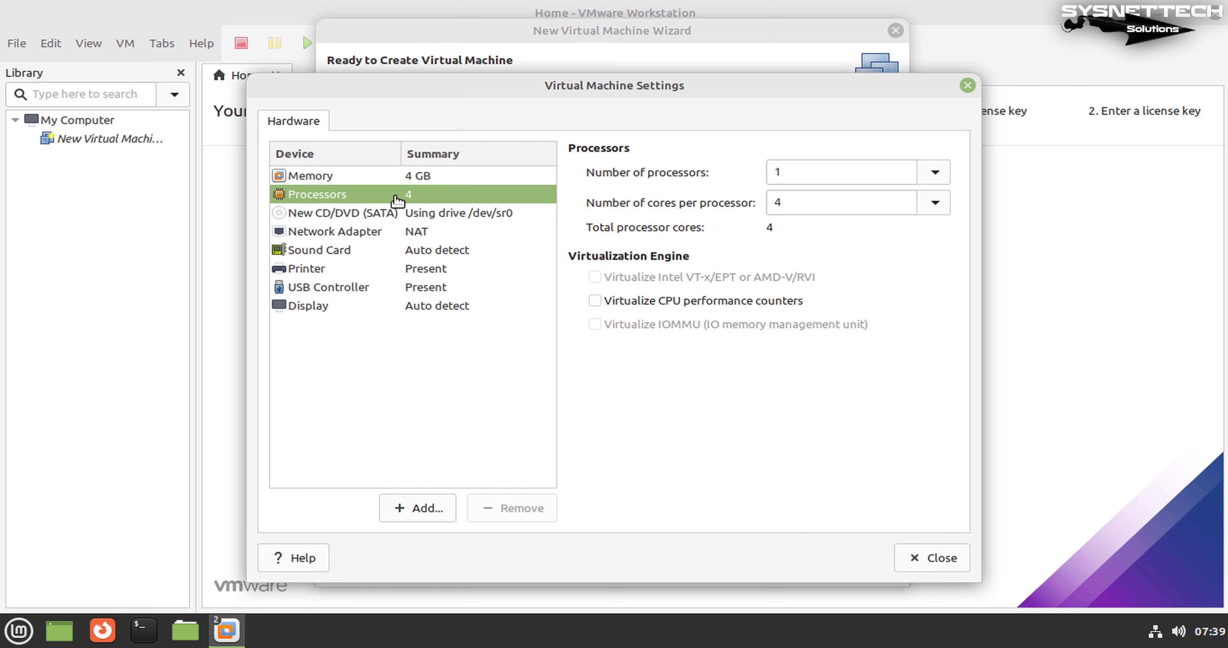
pyautogui.click(390, 214)
pyautogui.click(604, 306)
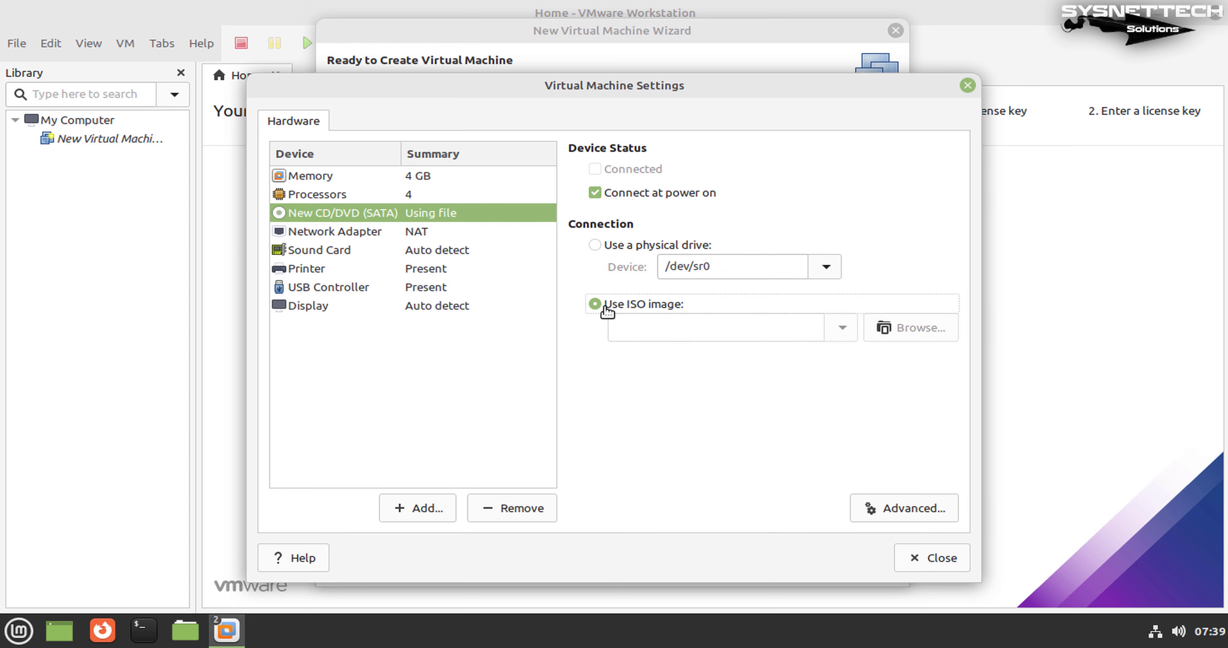
pyautogui.click(925, 339)
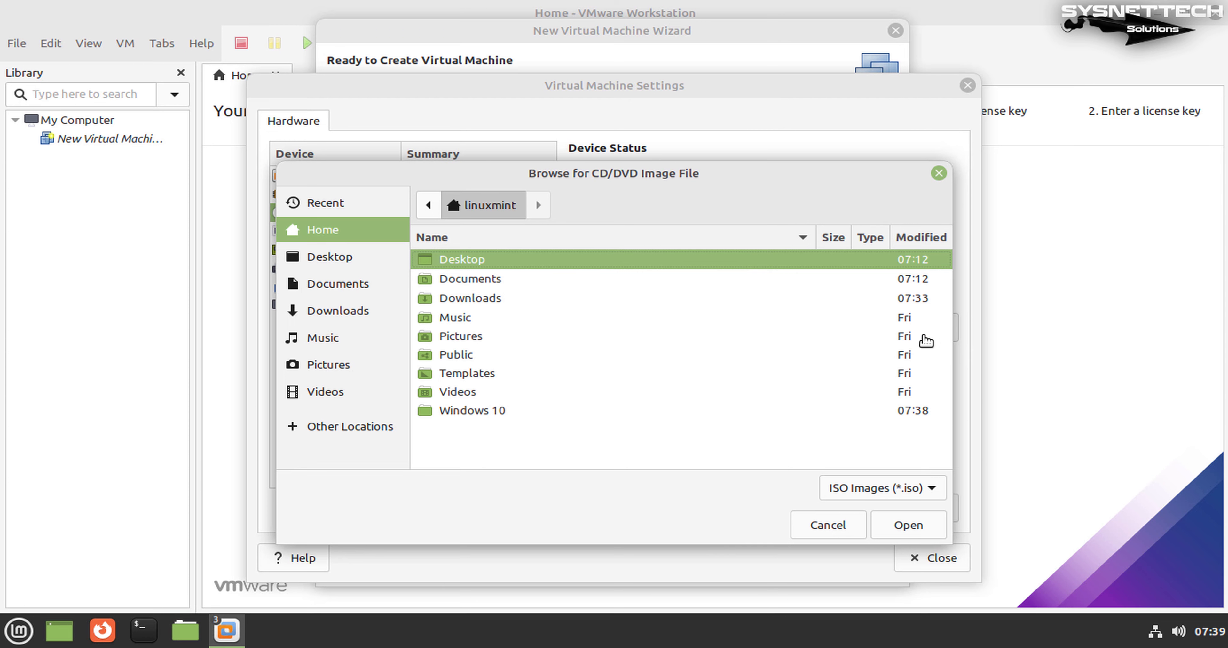
pyautogui.doubleClick(457, 285)
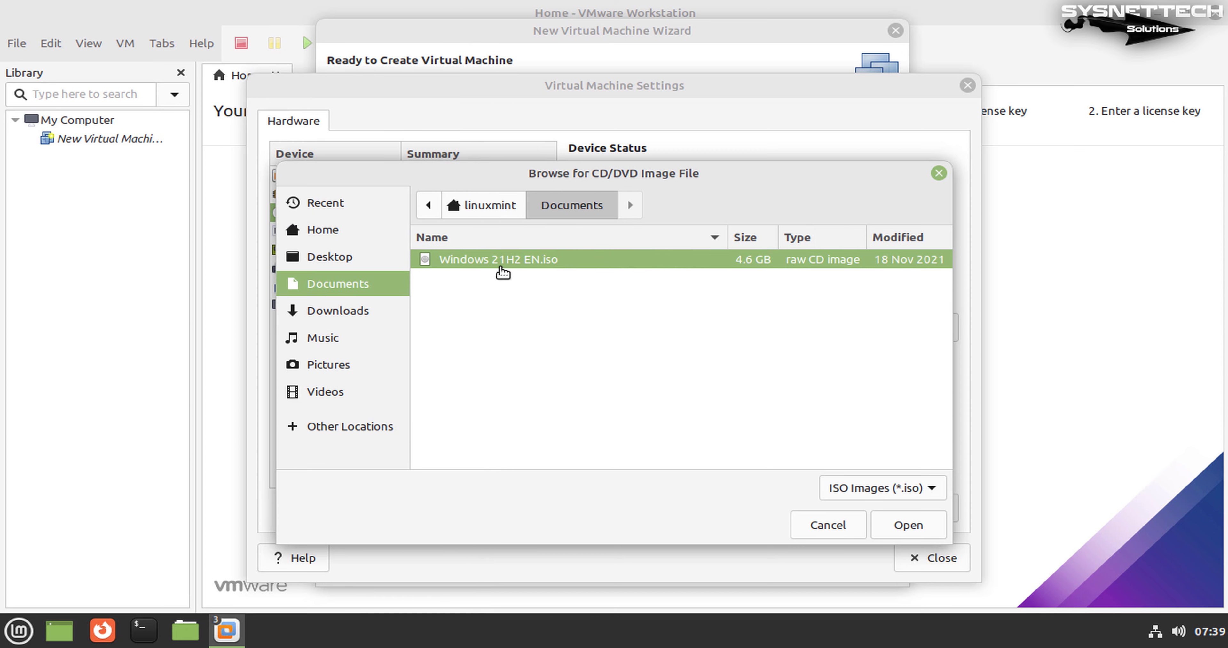
pyautogui.click(909, 525)
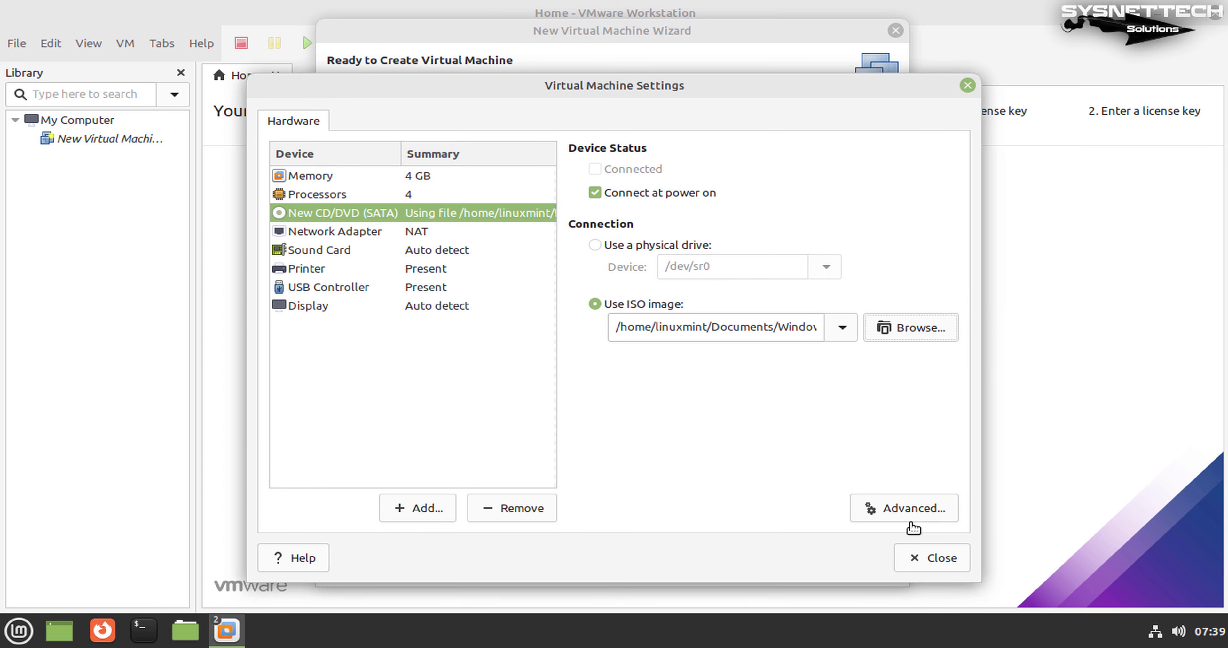
# - Remove the printer from the new virtual machine's hardware and turn off 3D graphics acceleration for its display
pyautogui.click(383, 233)
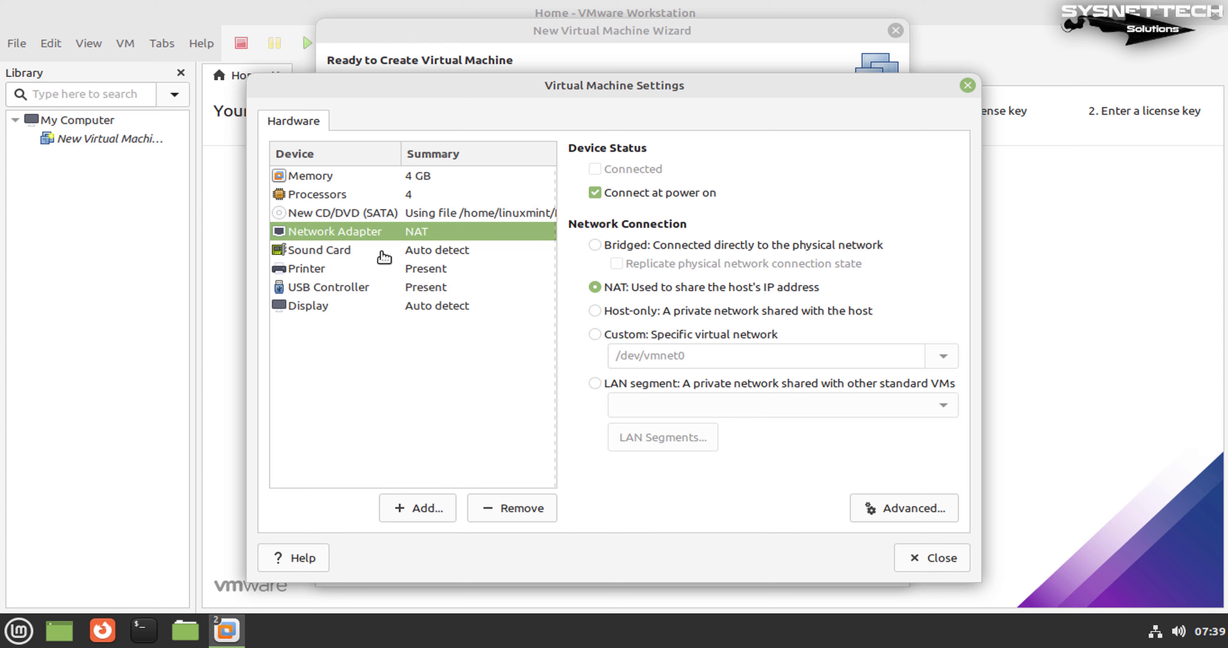
pyautogui.click(384, 255)
pyautogui.click(383, 270)
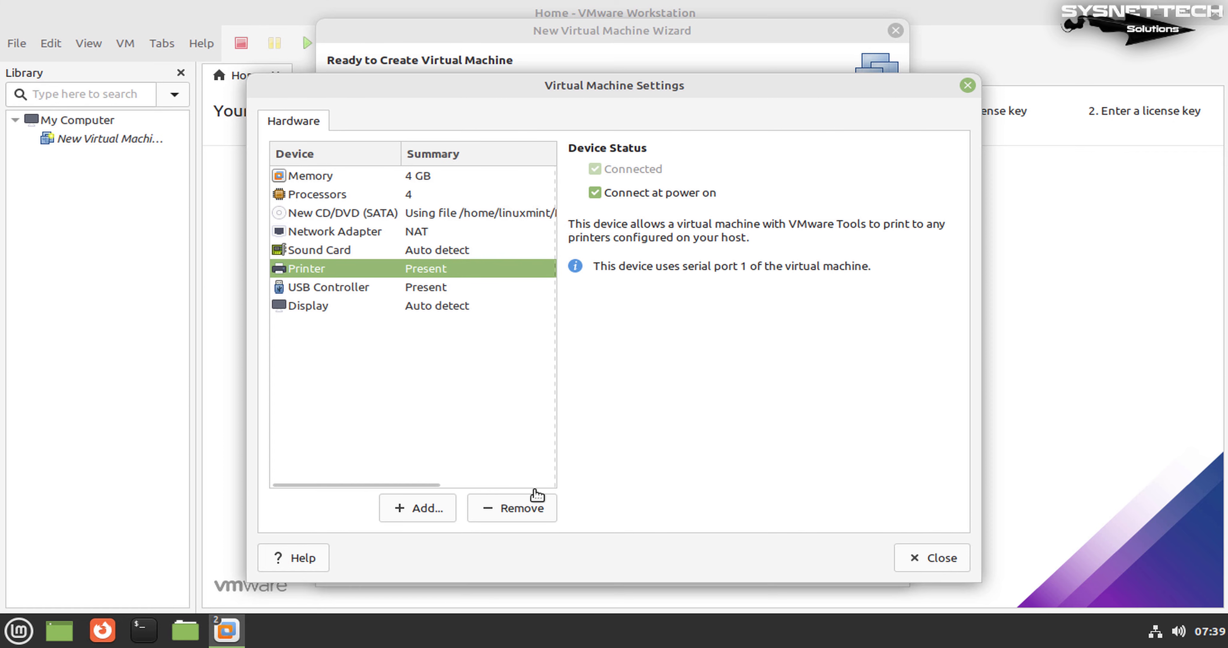
pyautogui.click(526, 509)
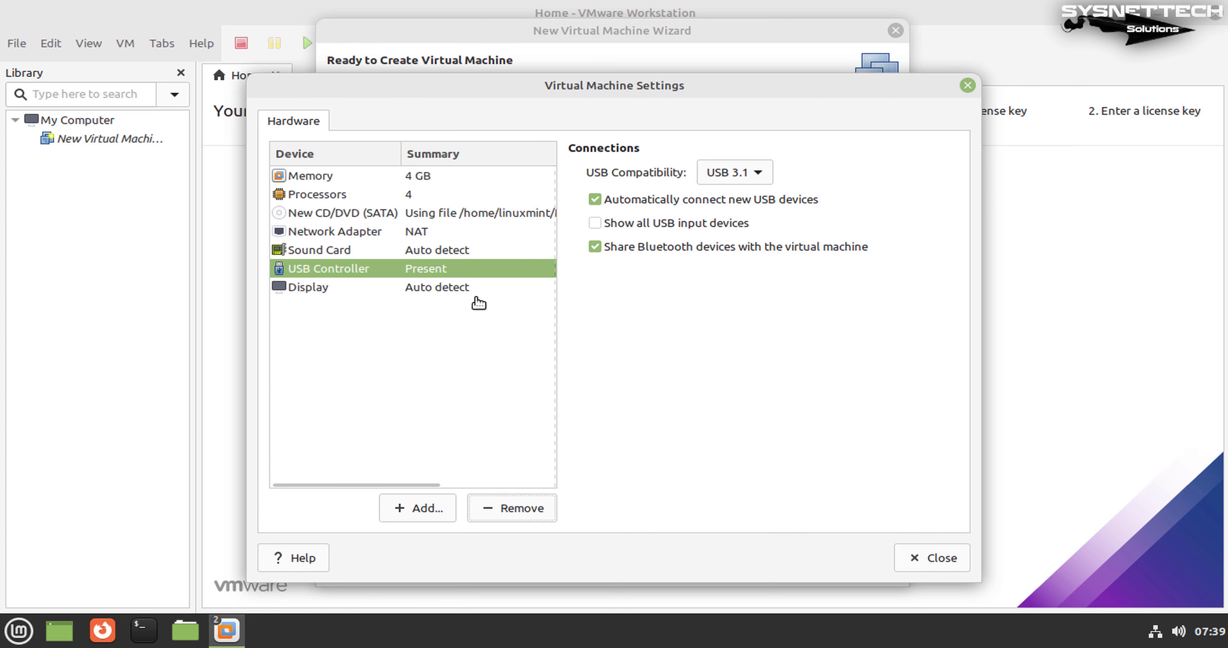
pyautogui.click(431, 286)
pyautogui.click(595, 170)
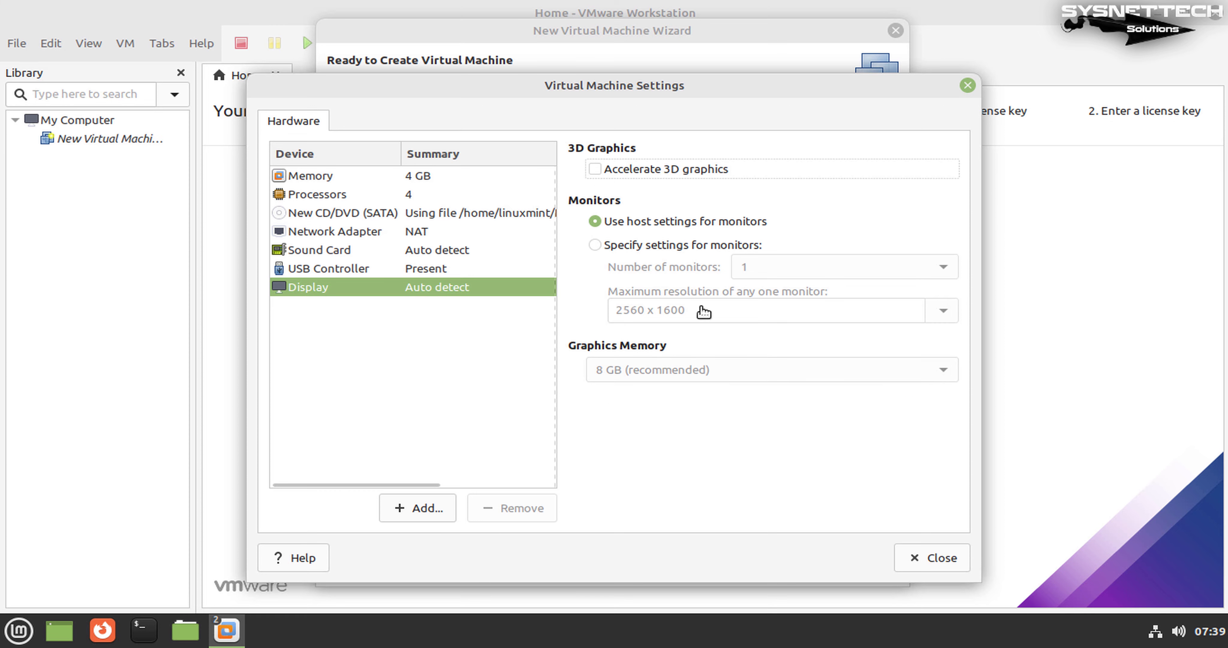
# - Finish creating the virtual machine, and close the Home page and the Library sidebar
pyautogui.click(948, 558)
pyautogui.click(848, 564)
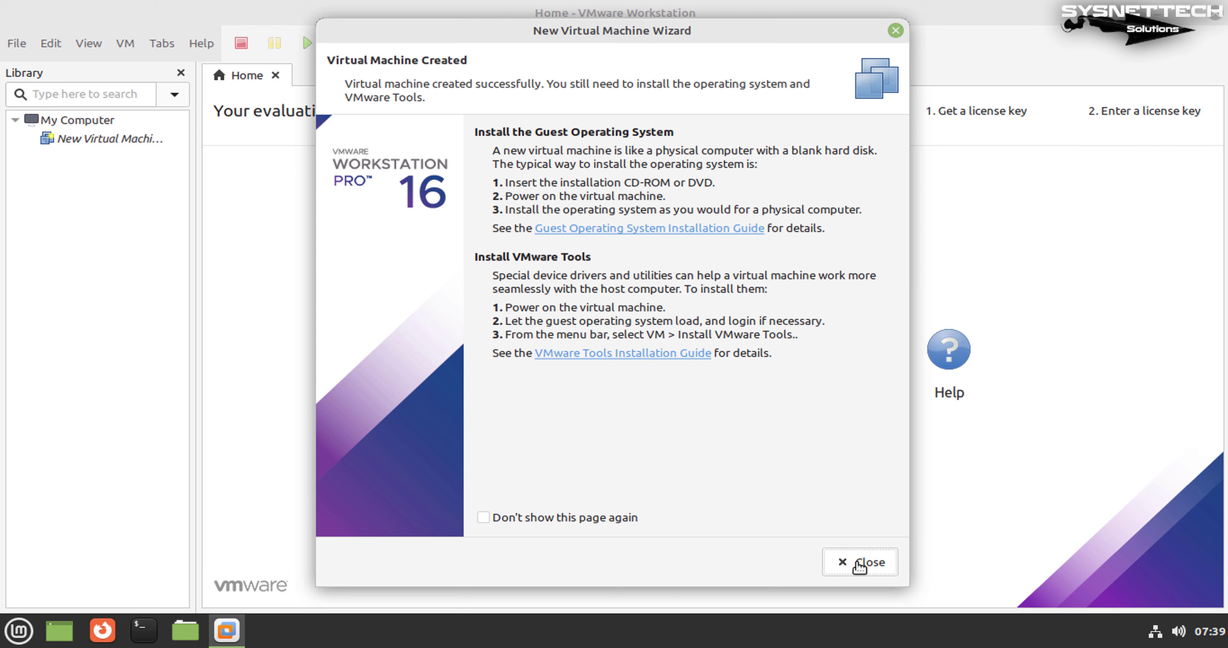
pyautogui.click(860, 564)
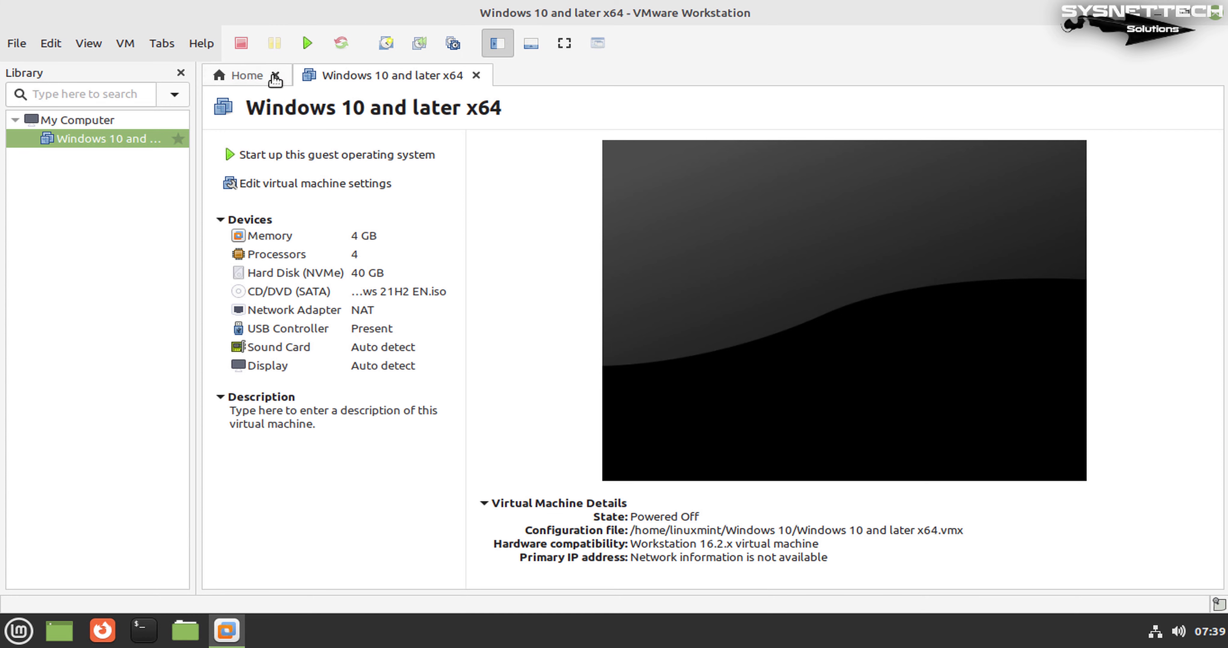
pyautogui.click(276, 75)
pyautogui.click(180, 72)
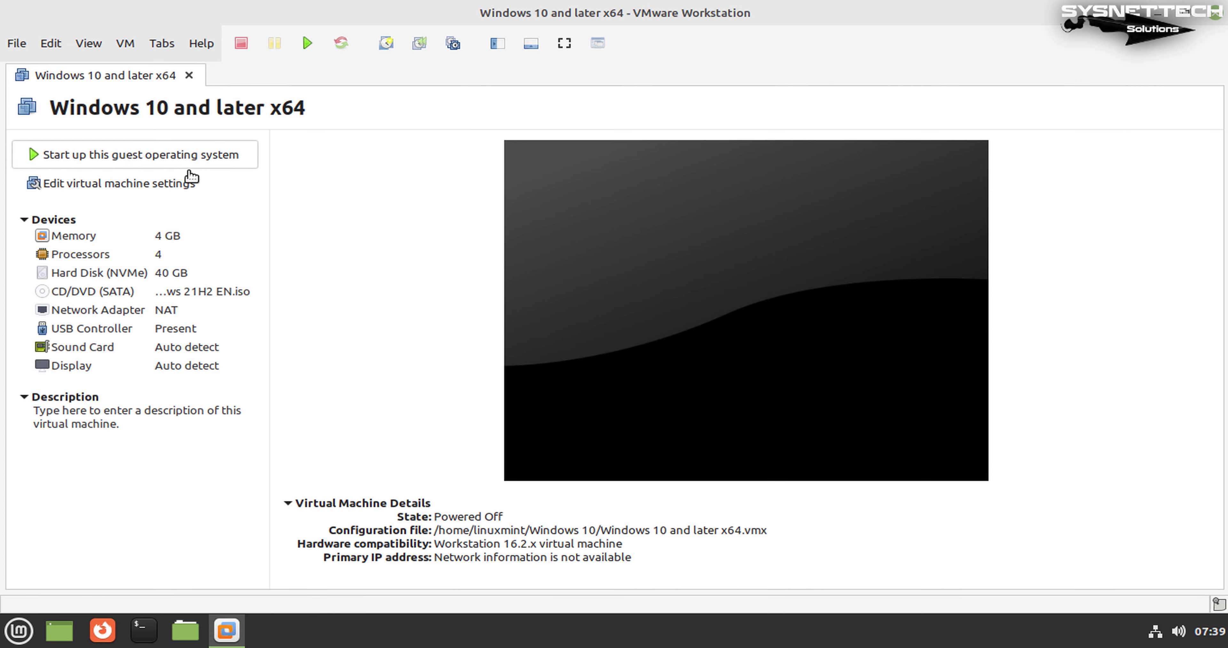
# - Enable Intel VT-x/EPT or AMD-V/RVI, CPU performance counters and IOMMU virtualization for the virtual machine's processors, and save the settings
pyautogui.click(176, 185)
pyautogui.click(364, 192)
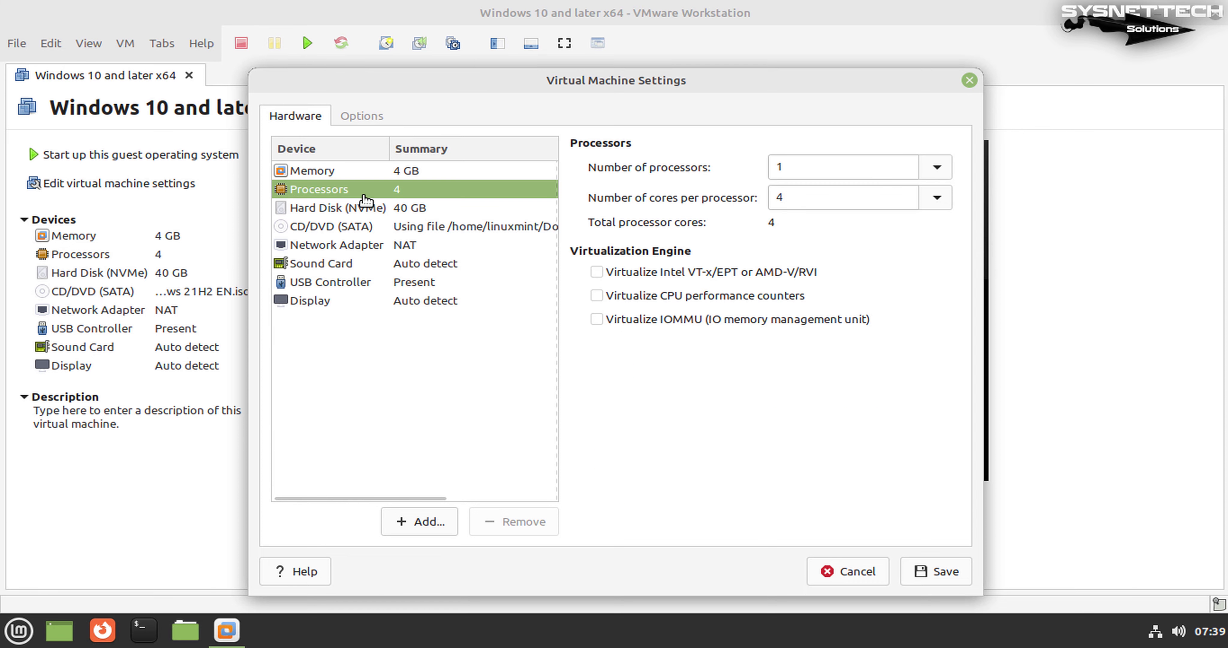
pyautogui.click(596, 272)
pyautogui.click(596, 296)
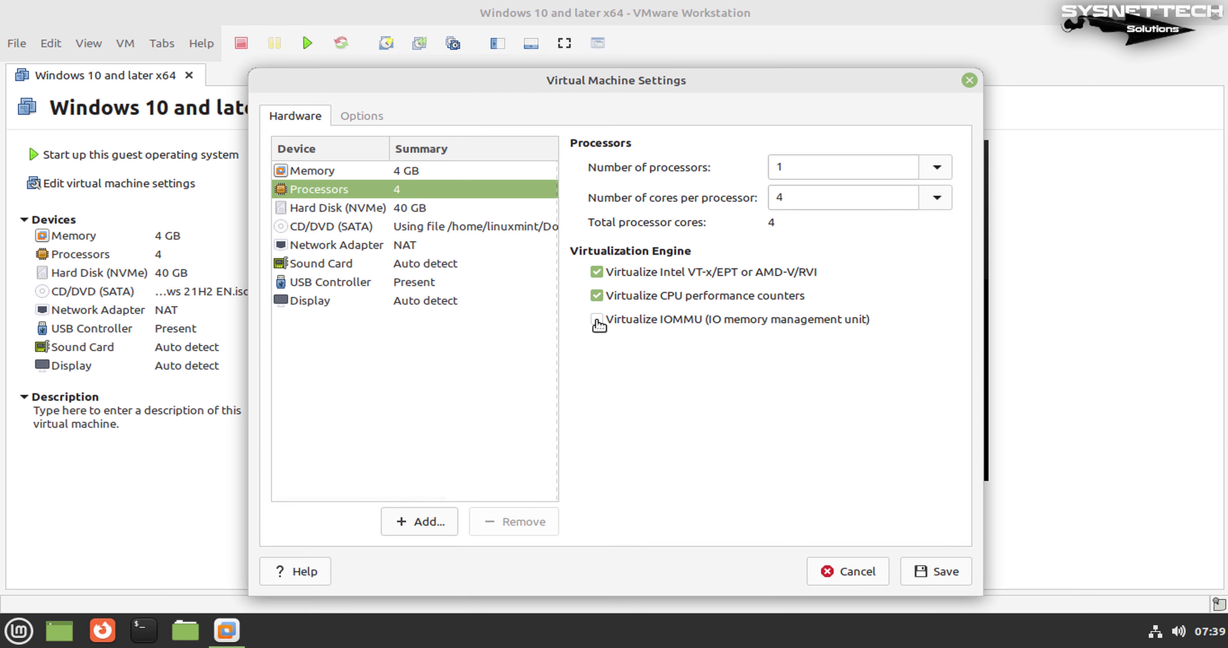
pyautogui.click(596, 321)
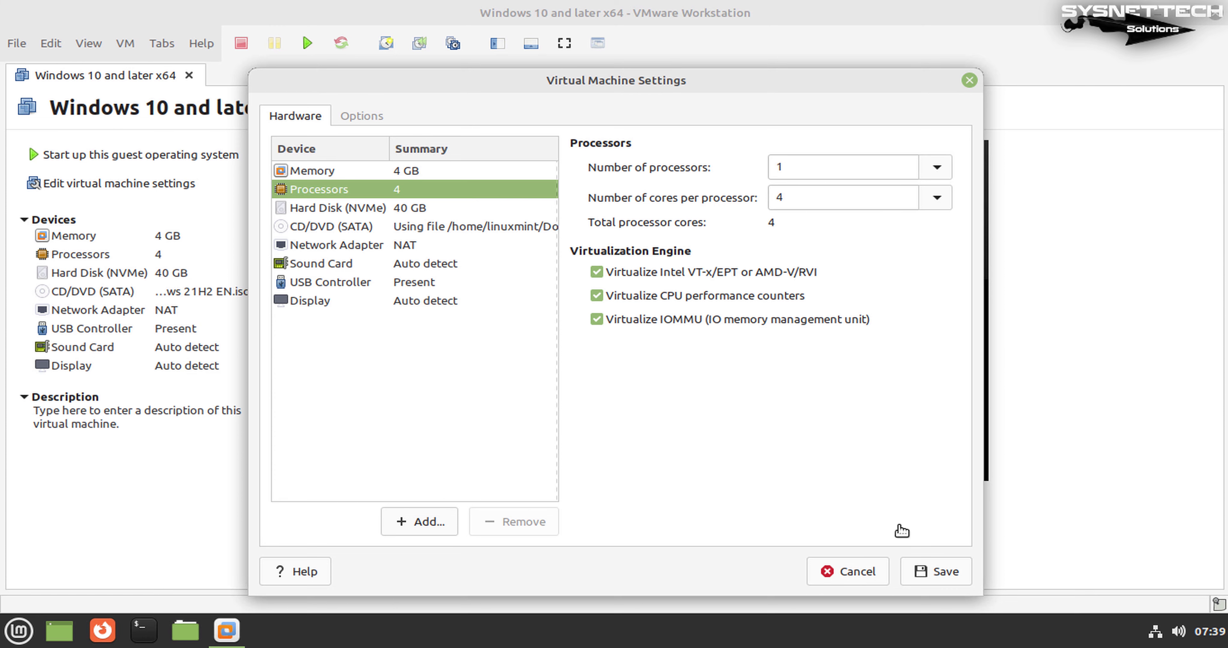
pyautogui.click(938, 572)
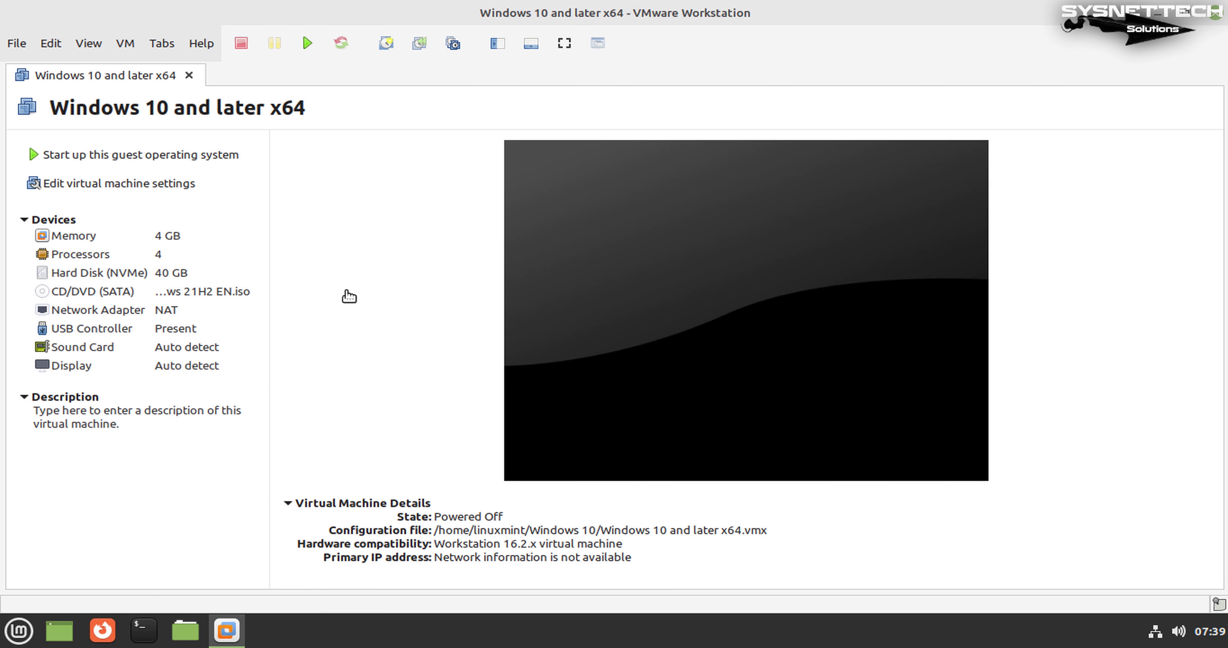
# - Start up the Windows 10 and later x64 virtual machine and boot it from the installation DVD
pyautogui.click(115, 158)
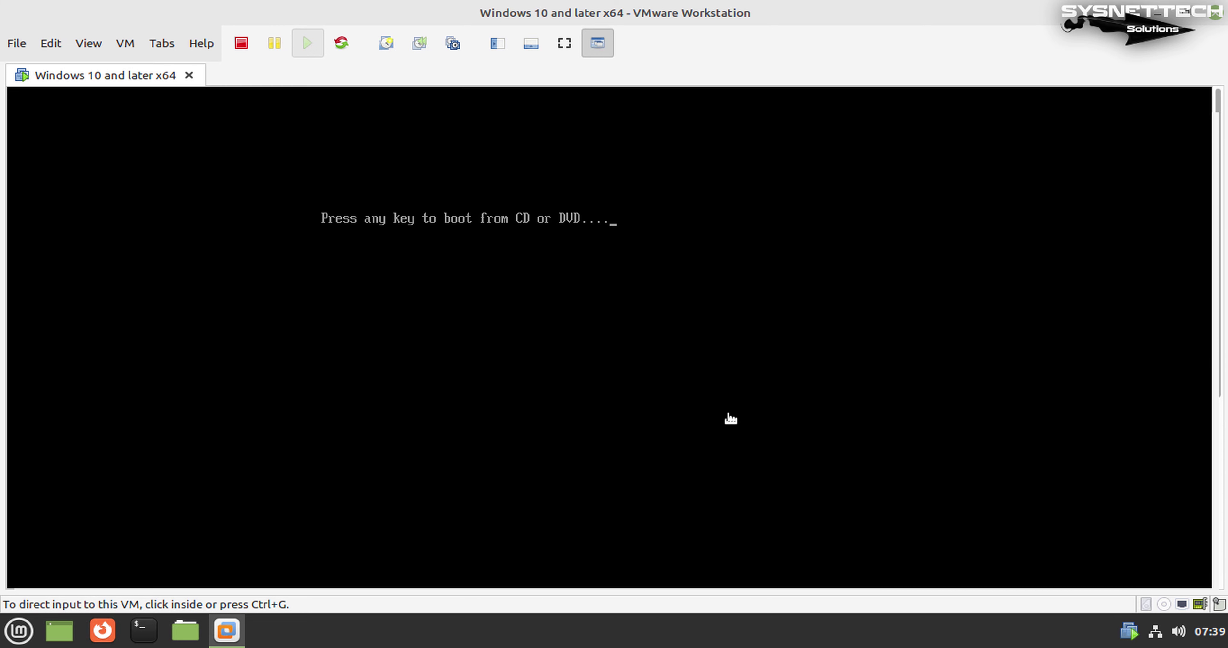
pyautogui.click(788, 433)
pyautogui.press('Return')
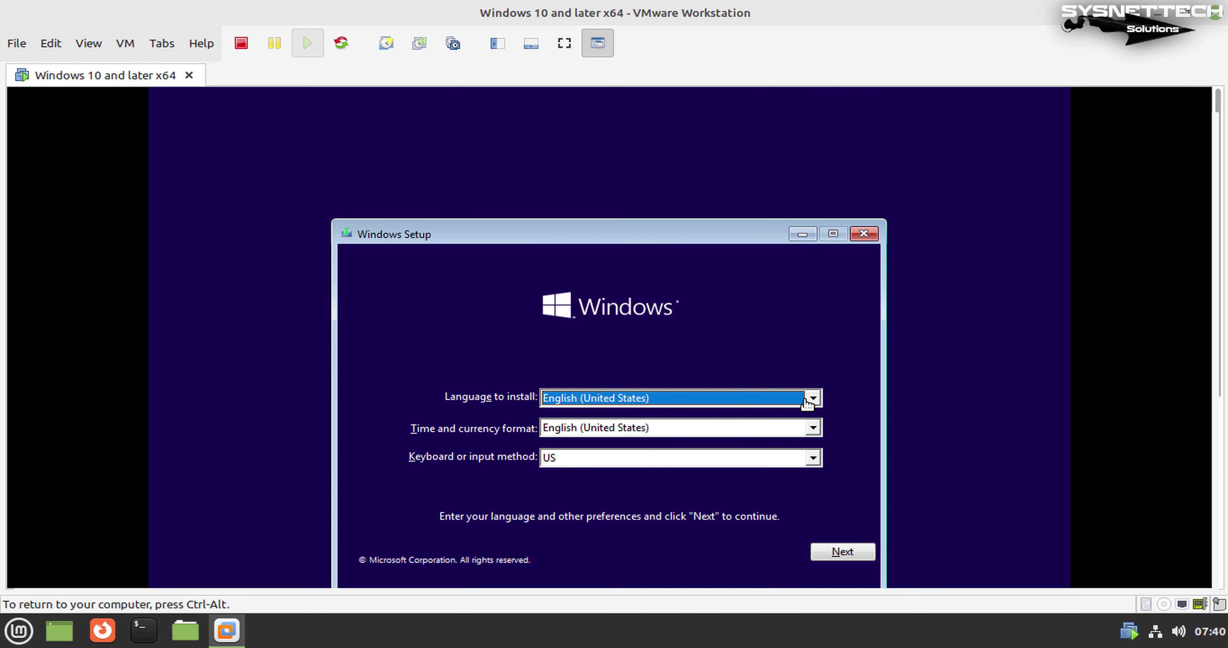
# - Cancel the Windows installation in the virtual machine and shut down the guest operating system
pyautogui.moveTo(622, 234); pyautogui.dragTo(621, 160)
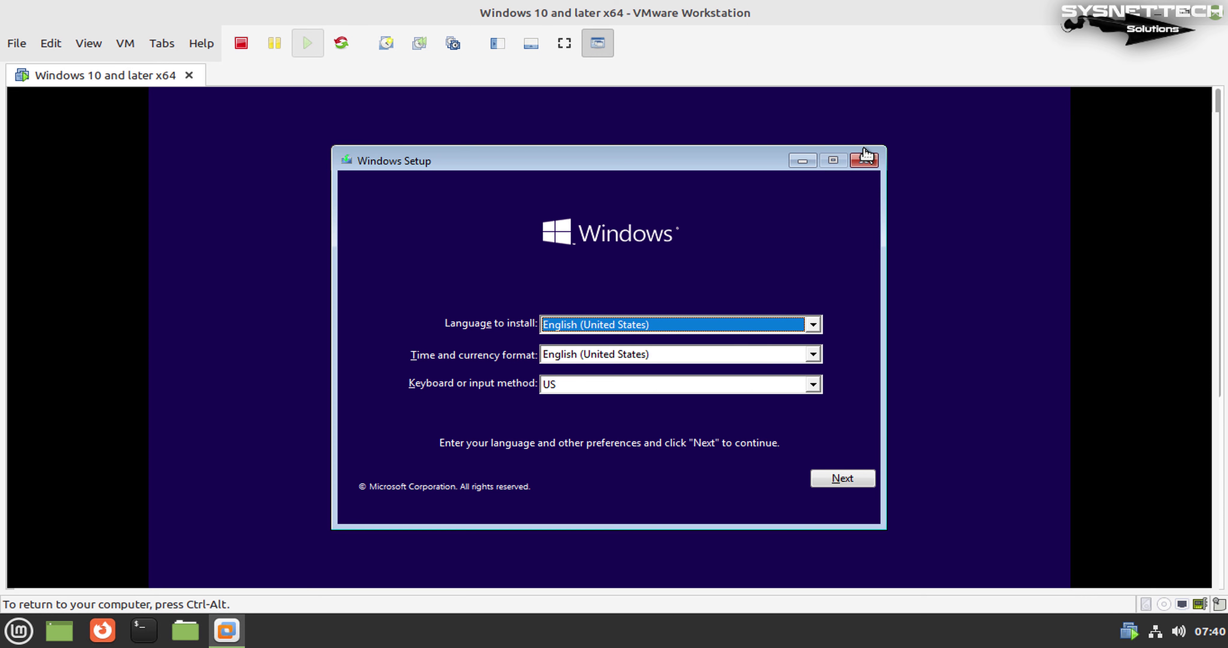
pyautogui.click(862, 165)
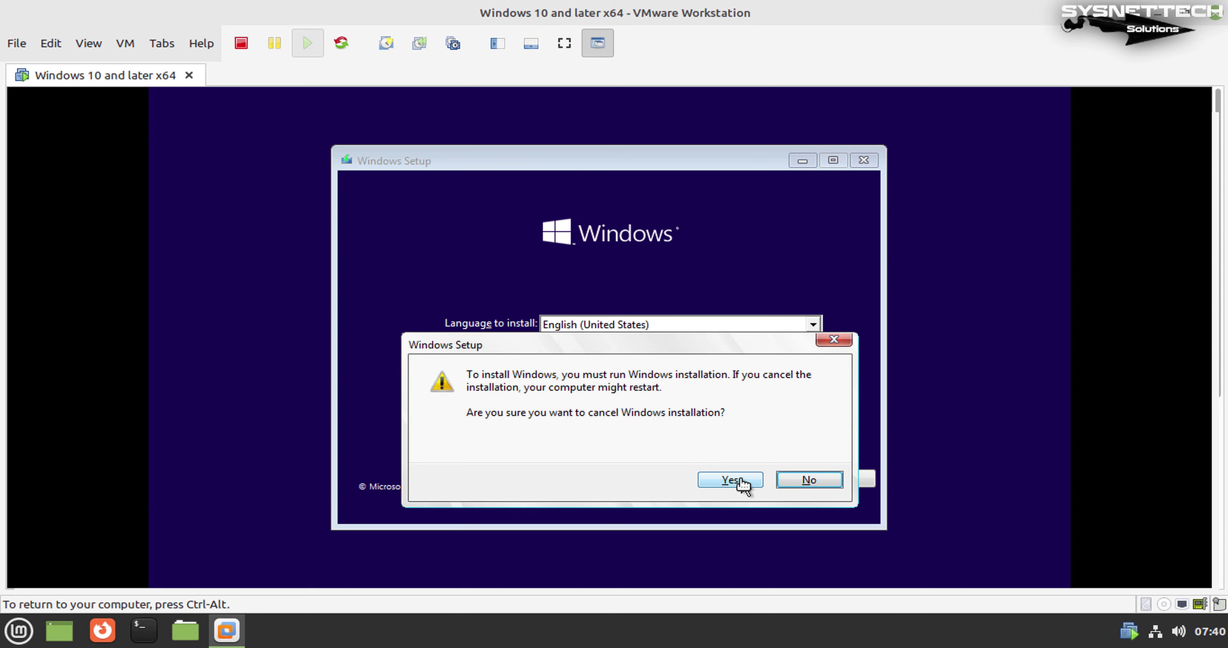
pyautogui.click(741, 482)
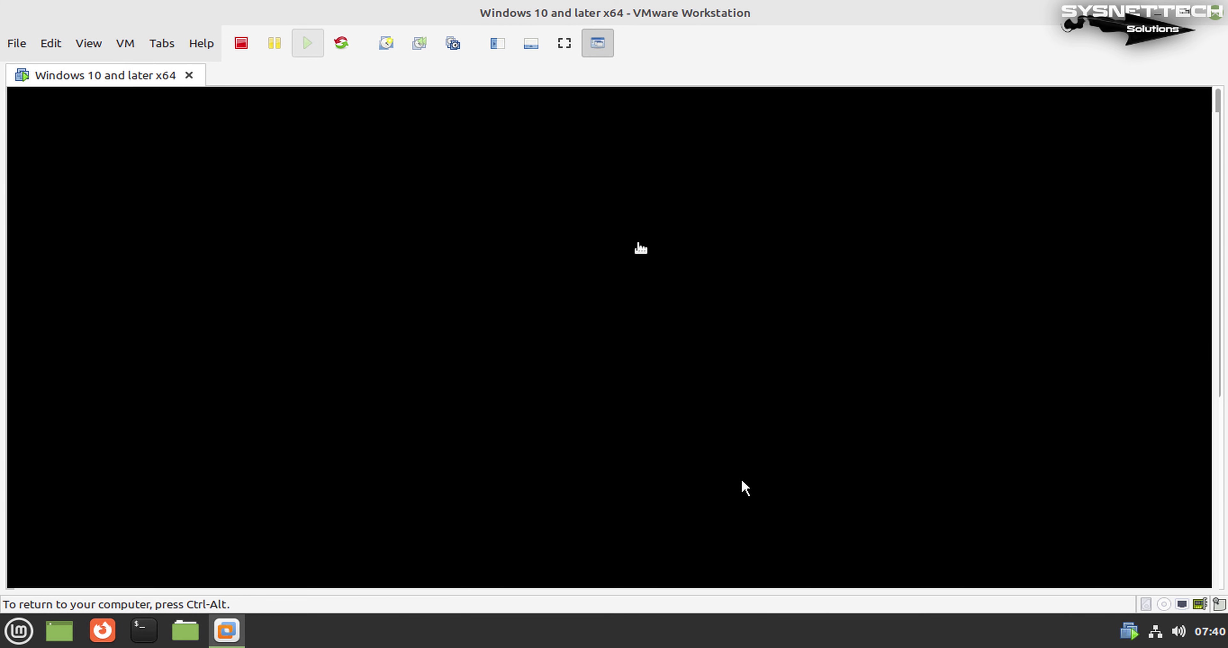
pyautogui.hotkey('ctrl', 'alt')
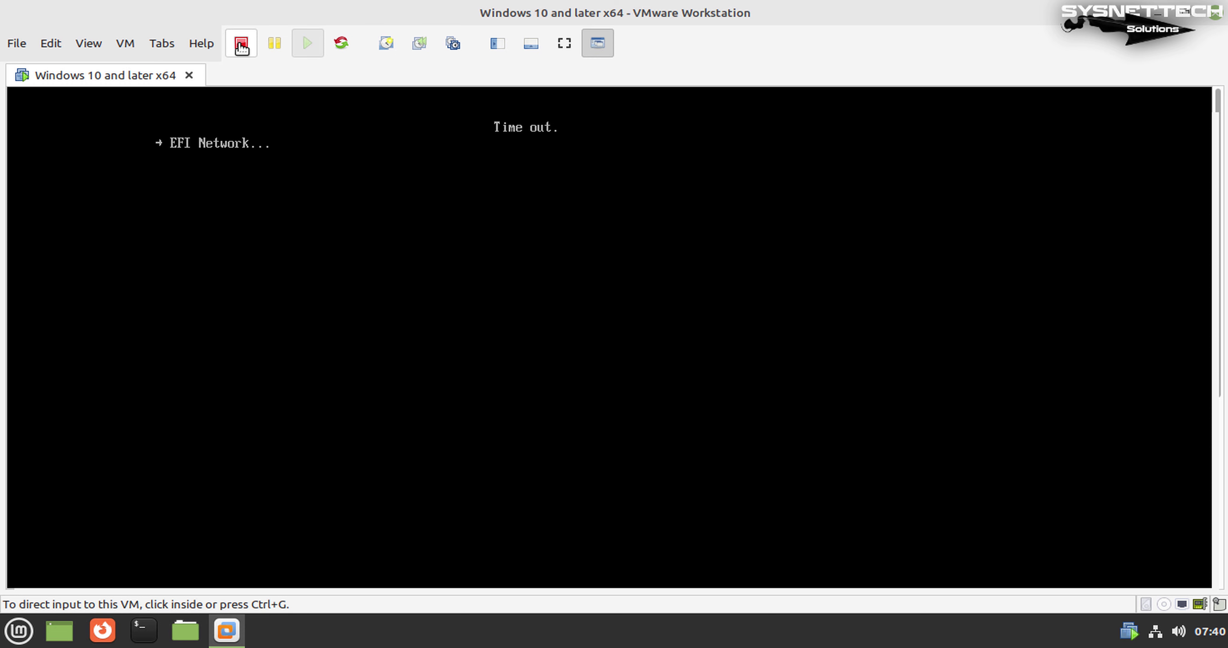
pyautogui.click(241, 46)
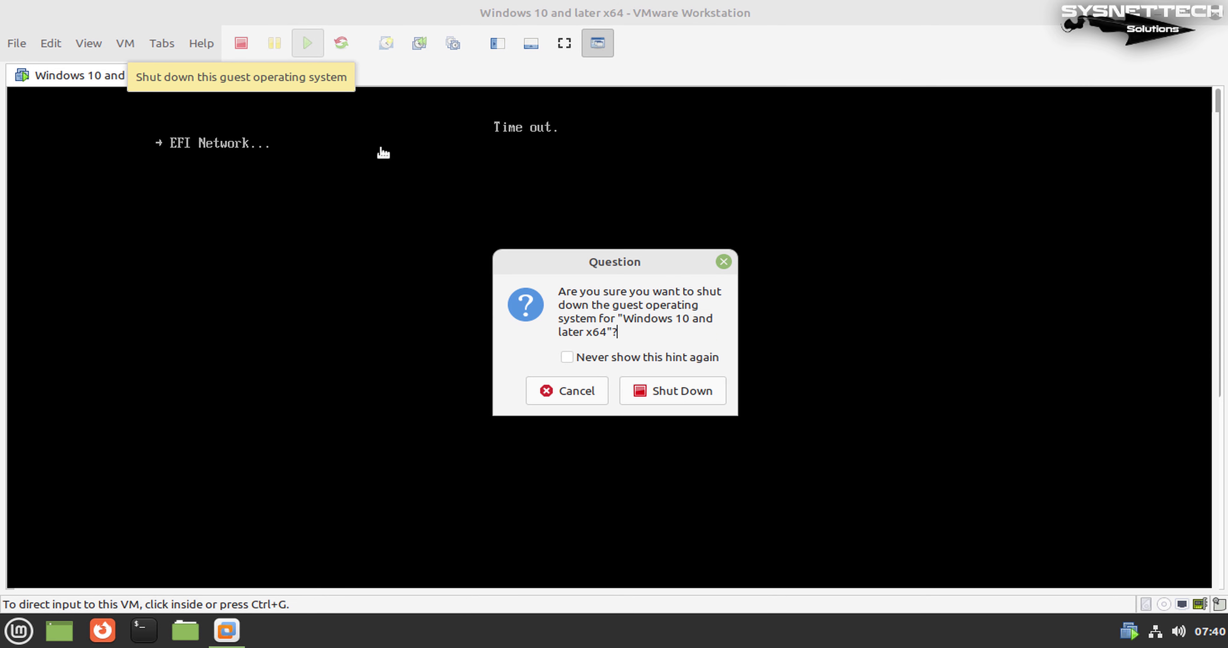
pyautogui.click(671, 390)
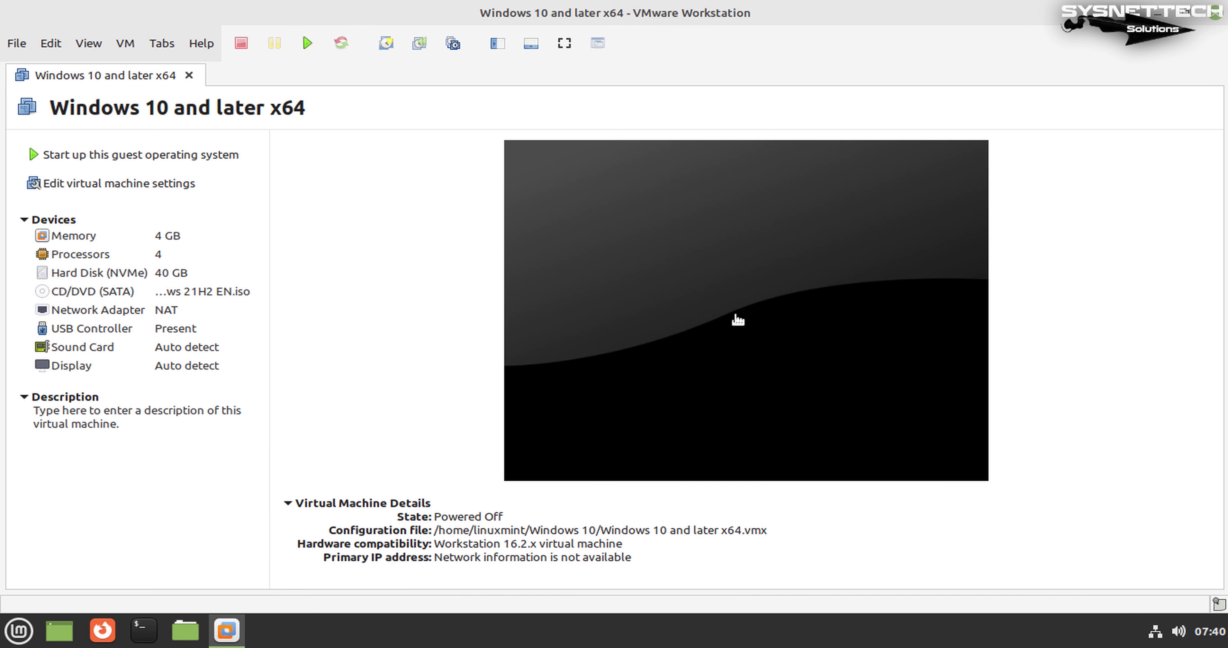
# - Show the Library sidebar, open the virtual machine's directory, and locate its Windows 10 folder in the Home folder
pyautogui.click(498, 42)
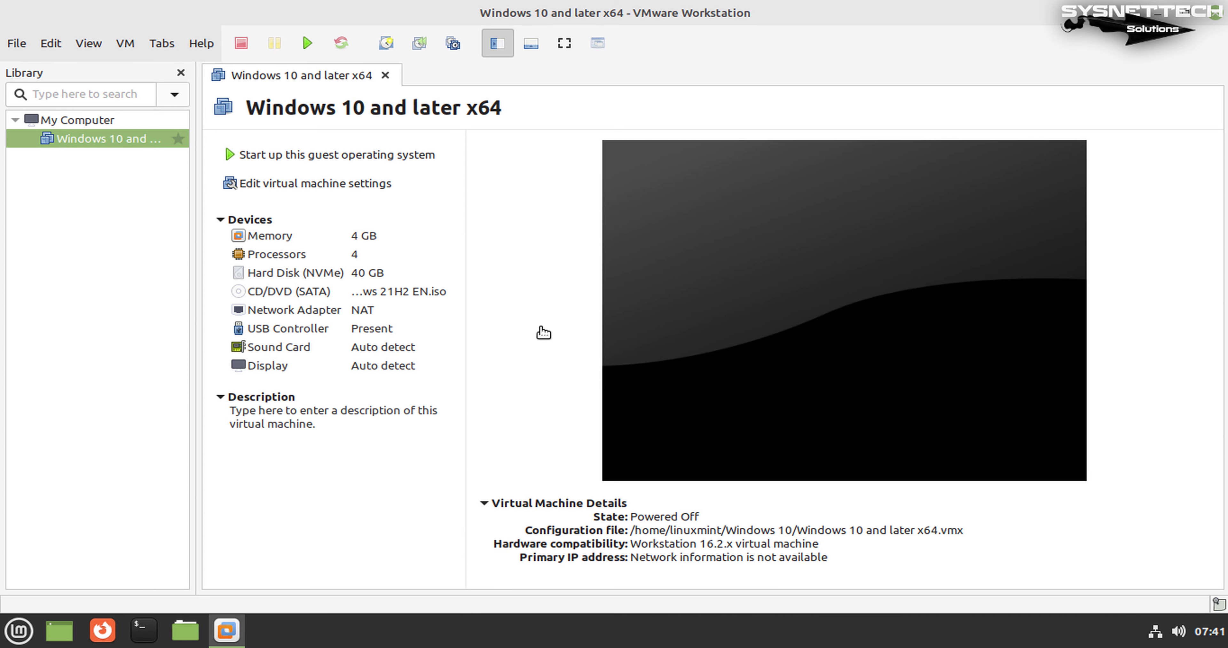
pyautogui.rightClick(126, 141)
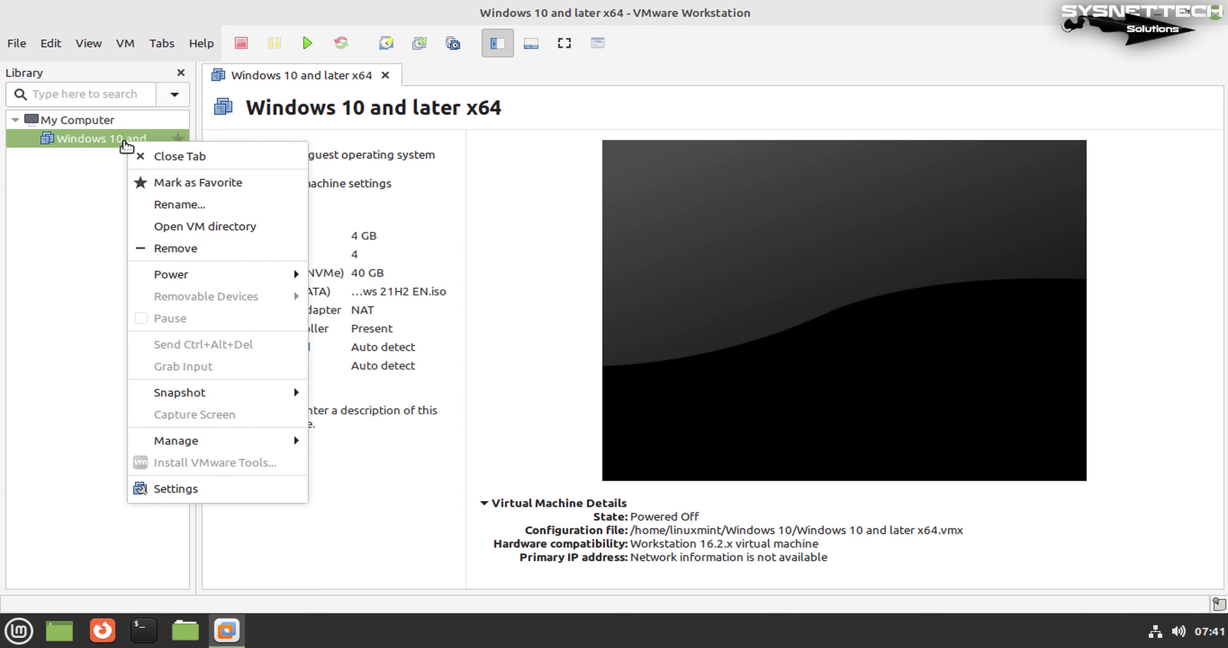
pyautogui.click(240, 229)
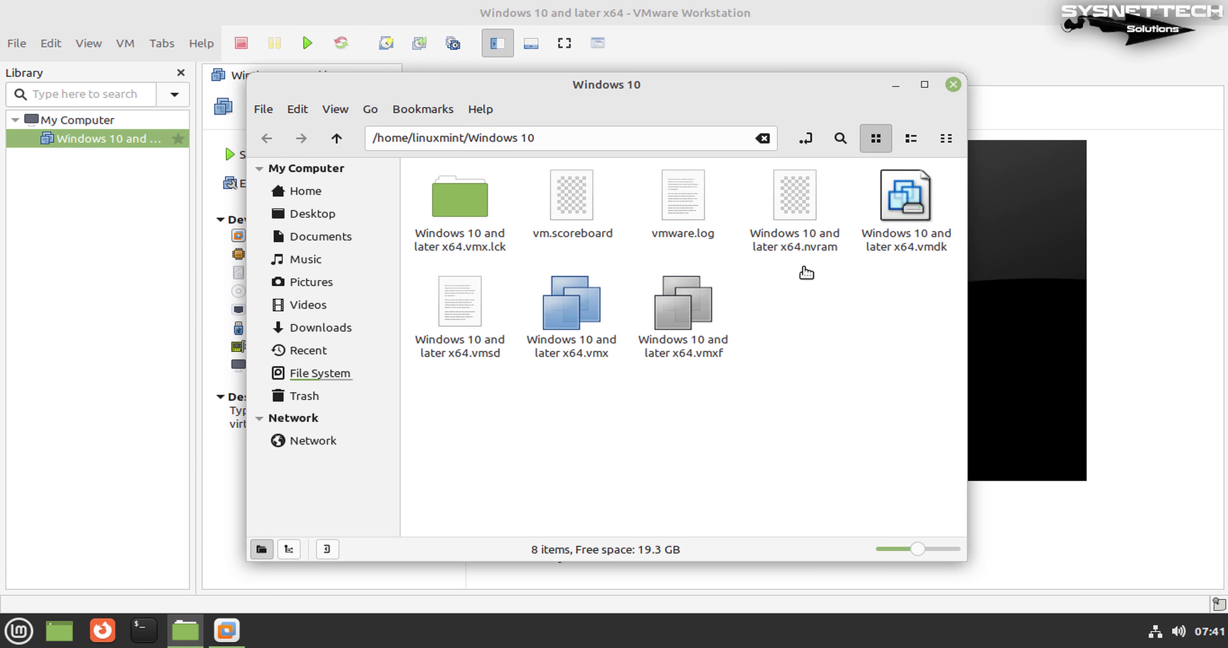
pyautogui.click(331, 194)
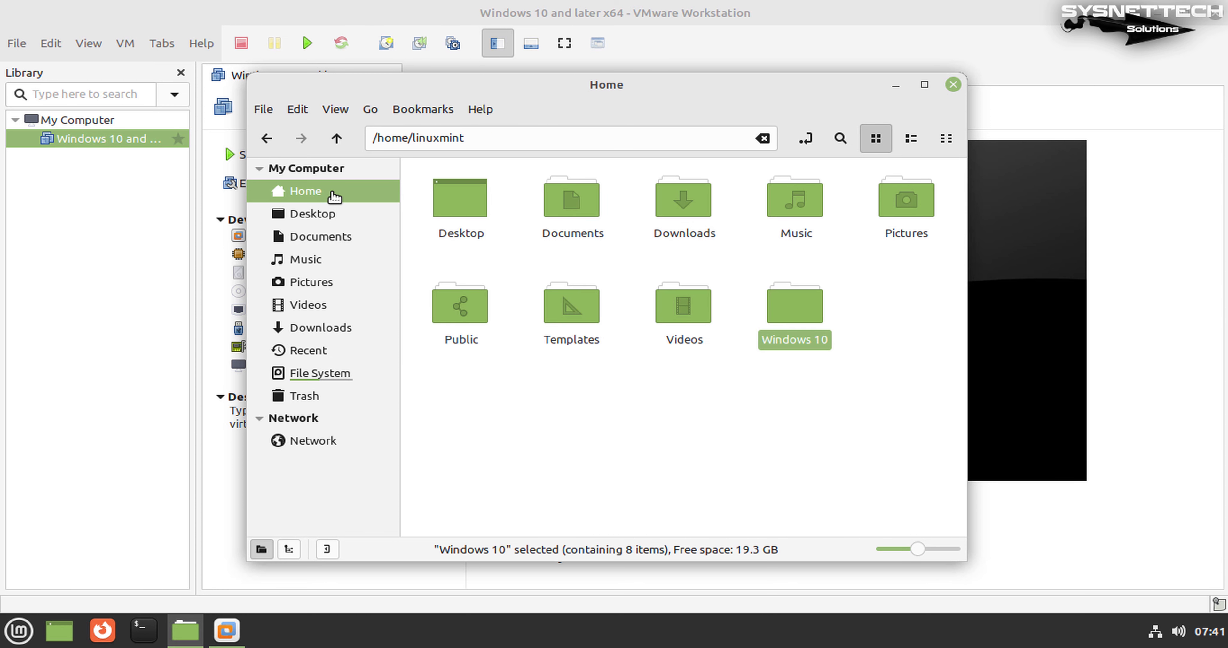
pyautogui.moveTo(811, 323)
pyautogui.mouseDown()
pyautogui.moveTo(802, 379)
pyautogui.moveTo(824, 336)
pyautogui.moveTo(810, 314)
pyautogui.mouseUp()
pyautogui.rightClick(803, 308)
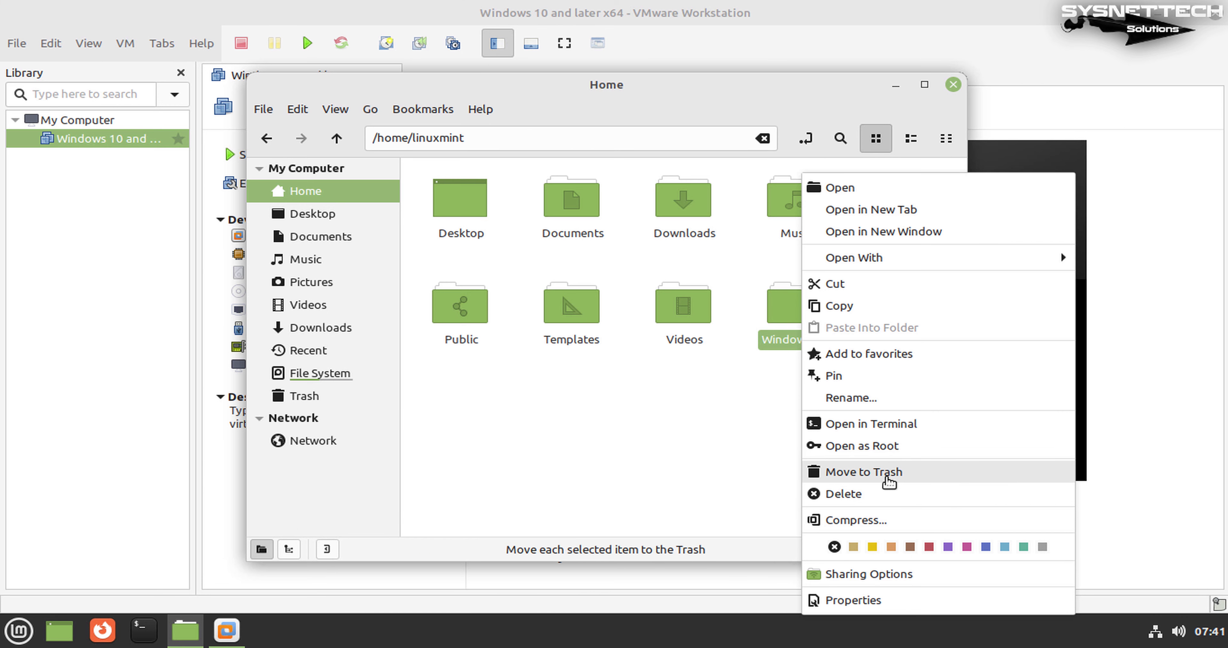
pyautogui.click(223, 229)
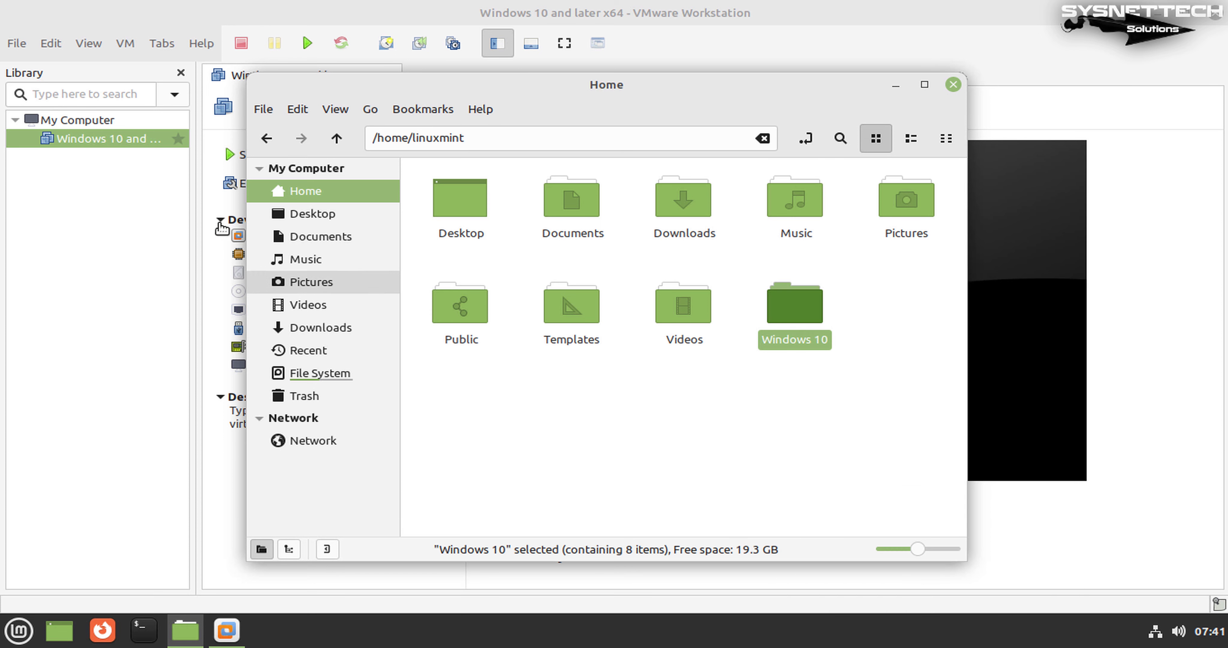
# - Permanently delete the Windows 10 and later x64 virtual machine from disk
pyautogui.click(106, 143)
pyautogui.rightClick(106, 143)
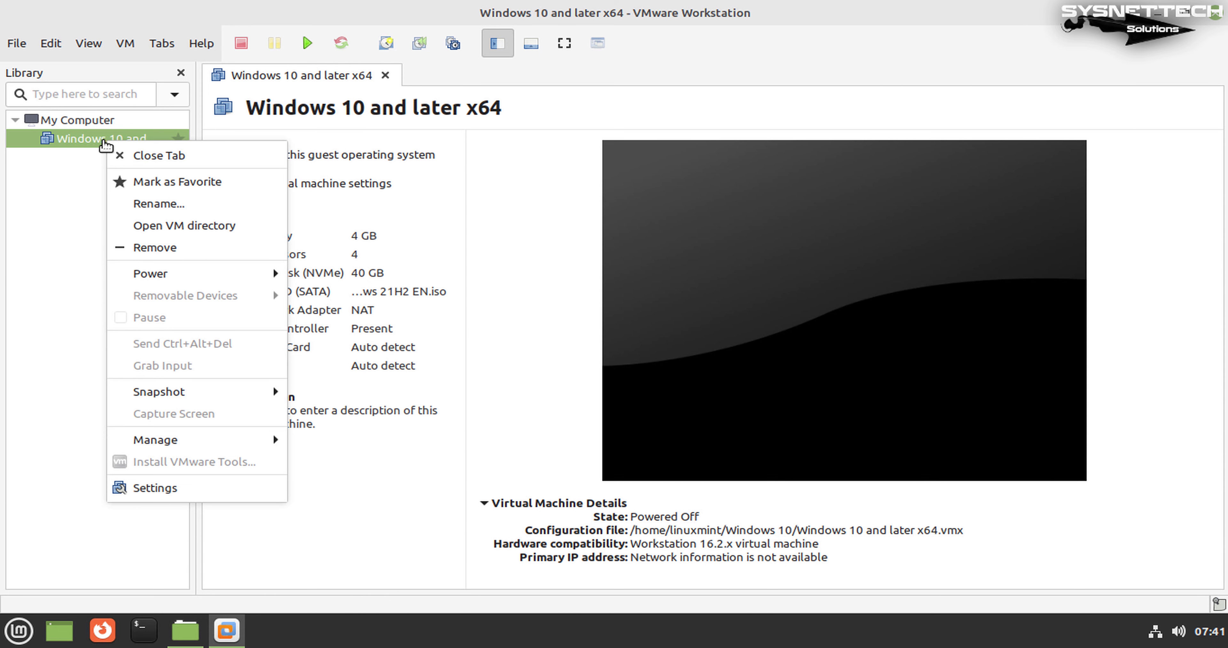
pyautogui.moveTo(245, 444)
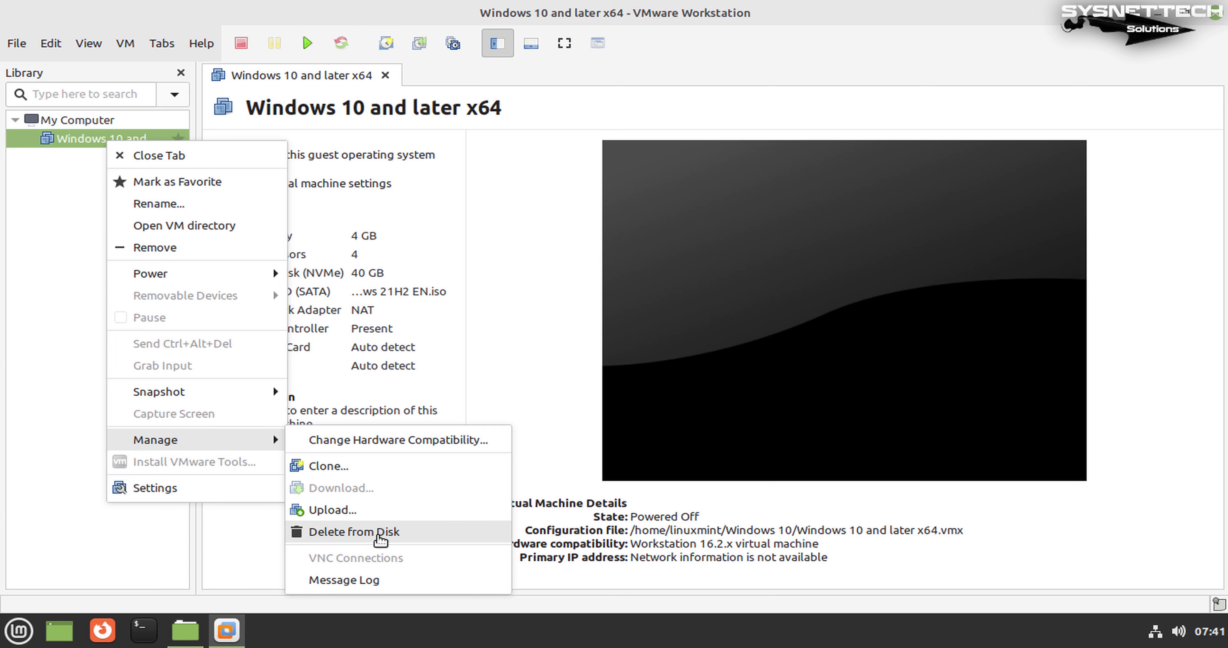
pyautogui.click(354, 532)
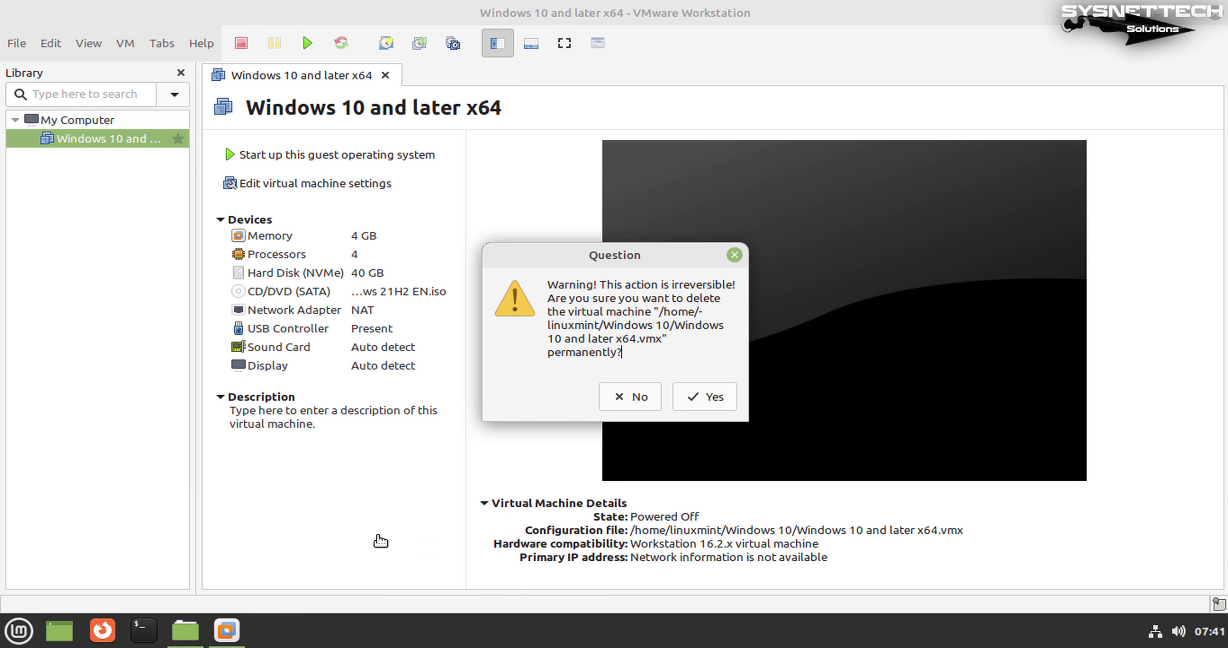
pyautogui.click(710, 404)
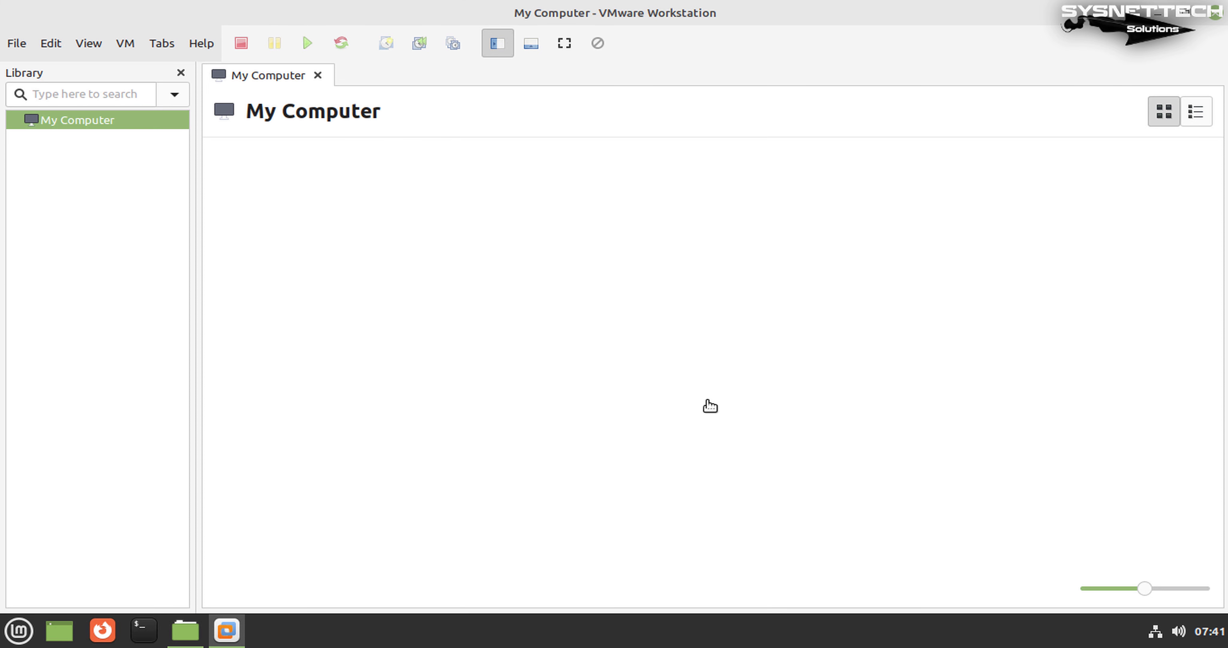
# - Close VMware Workstation and the Home folder window
pyautogui.click(1214, 15)
pyautogui.moveTo(827, 305); pyautogui.dragTo(747, 363)
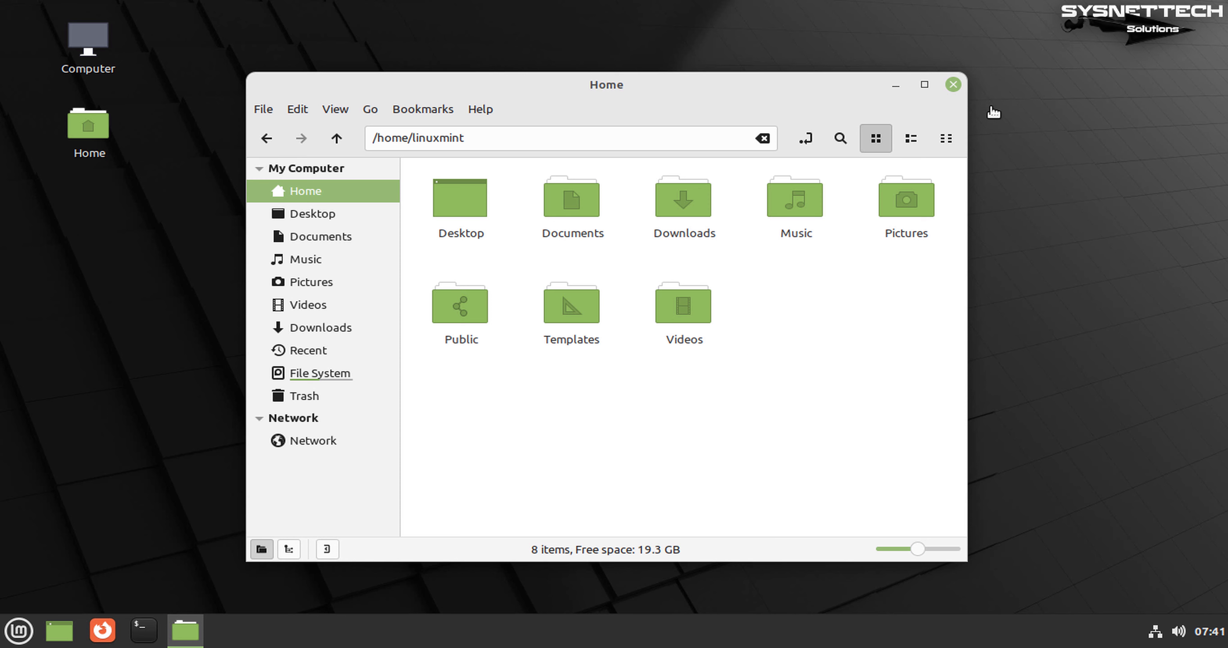
pyautogui.click(953, 86)
pyautogui.moveTo(825, 206); pyautogui.dragTo(487, 405)
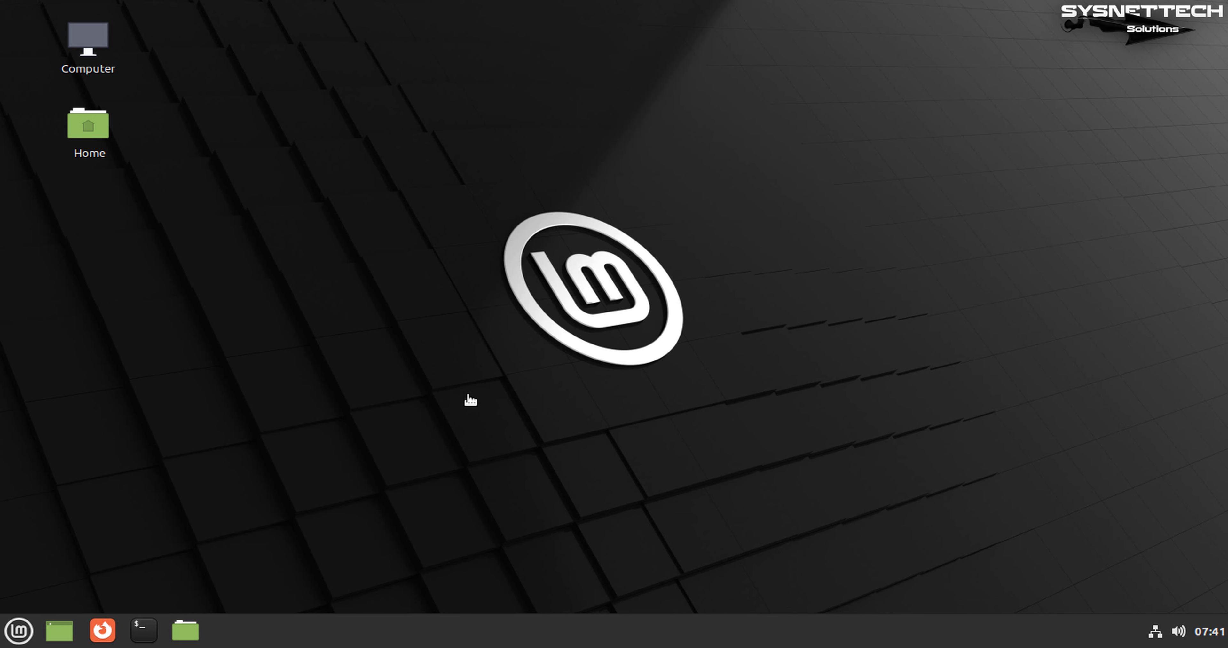
# - Search the installed applications for "vm", launch VMware Workstation 16 Player to view its welcome page, and close it
pyautogui.click(19, 630)
pyautogui.moveTo(172, 500)
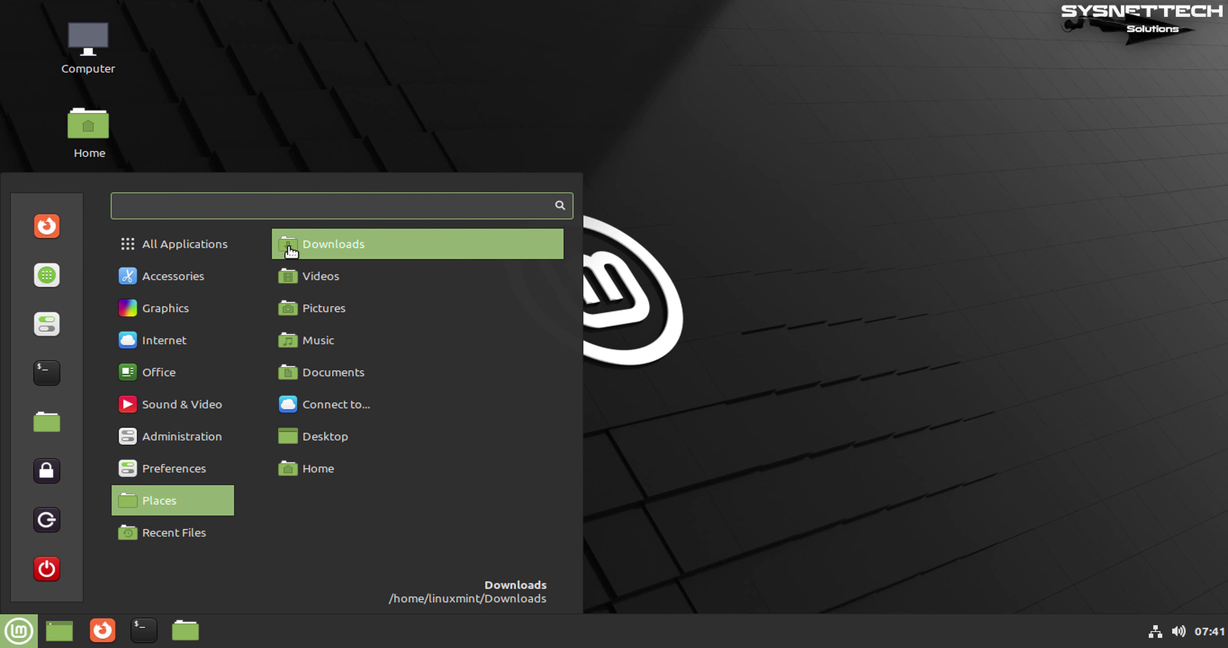
pyautogui.write('vm')
pyautogui.click(317, 250)
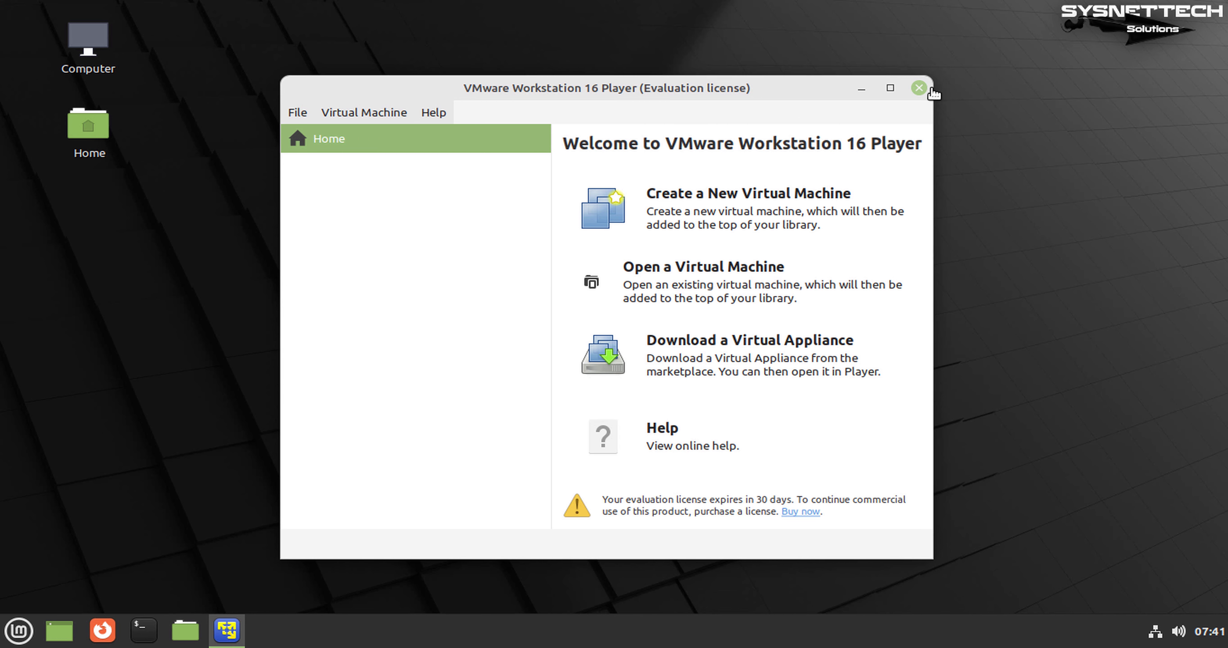
pyautogui.click(930, 89)
pyautogui.moveTo(802, 188); pyautogui.dragTo(263, 528)
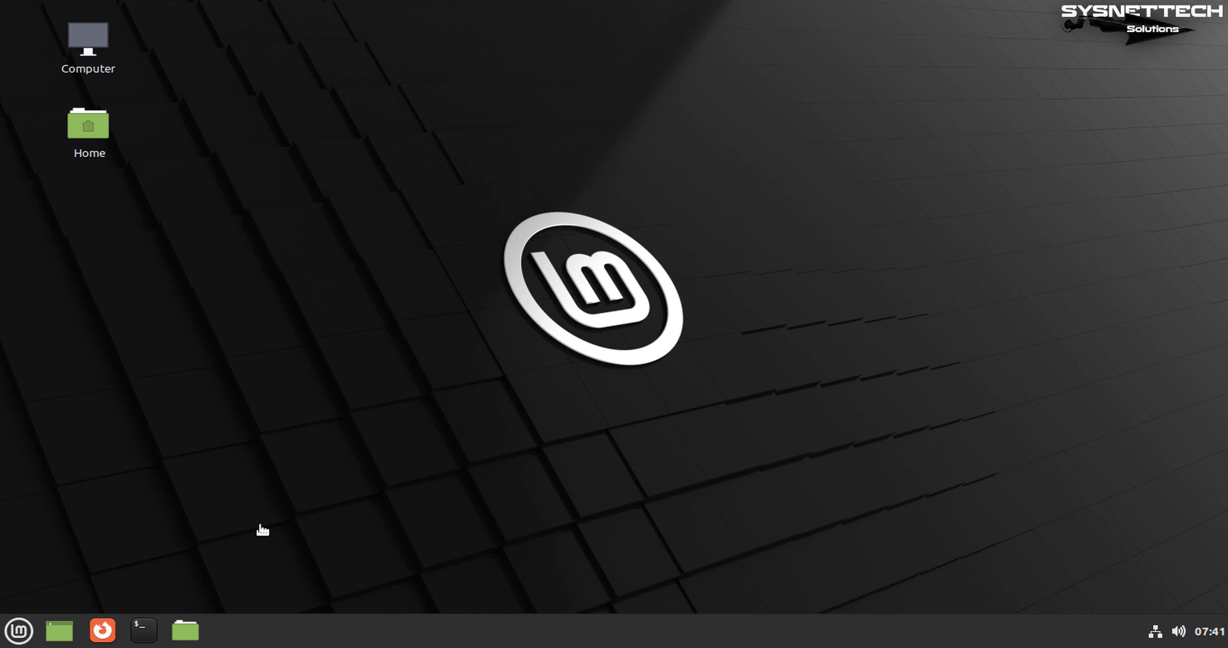
# - Open a terminal window, move it towards the upper part of the desktop and enlarge it
pyautogui.click(154, 624)
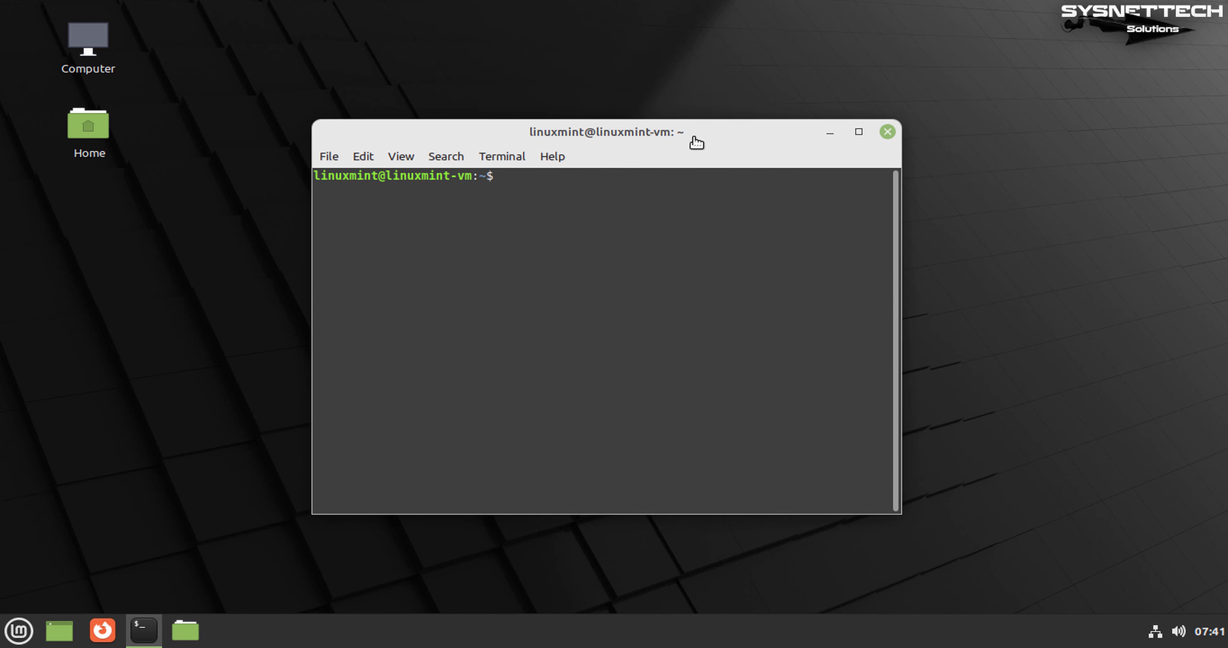
pyautogui.moveTo(693, 142); pyautogui.dragTo(577, 54)
pyautogui.moveTo(787, 432); pyautogui.dragTo(1108, 482)
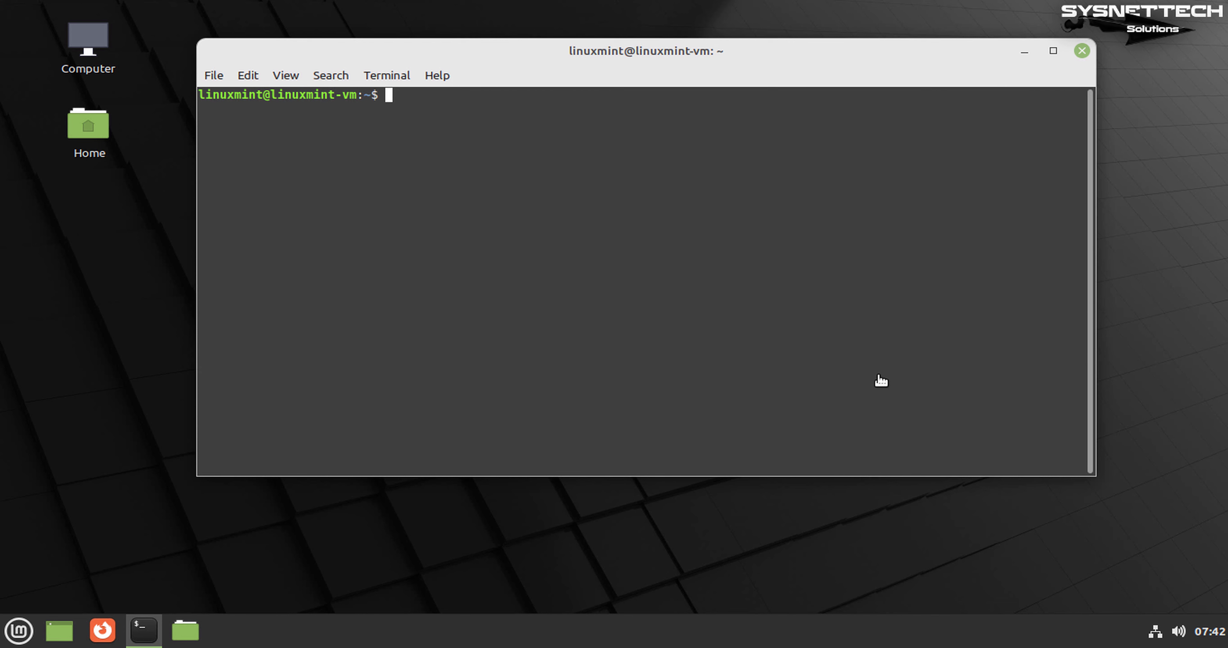
# - List the installed VMware products with sudo vmware-installer -l, entering the sudo password, and check the product name and version
pyautogui.write('sudo vmware-i')
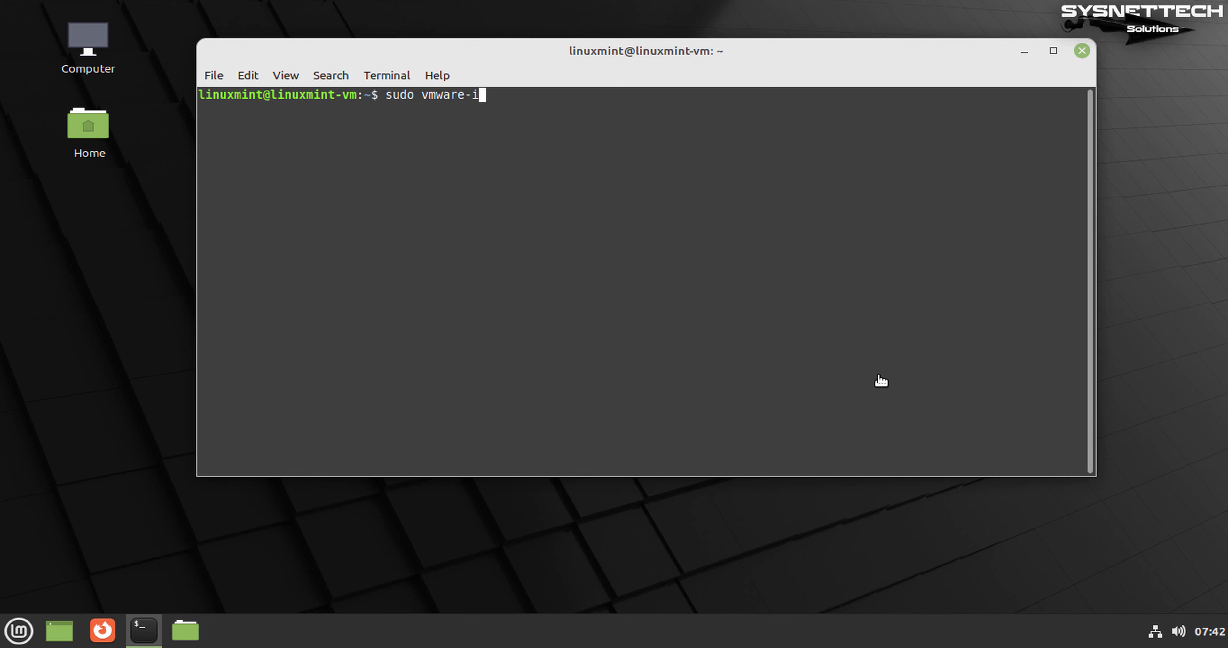
pyautogui.write('nstaller -l')
pyautogui.press('Return')
pyautogui.write('*******')
pyautogui.press('Return')
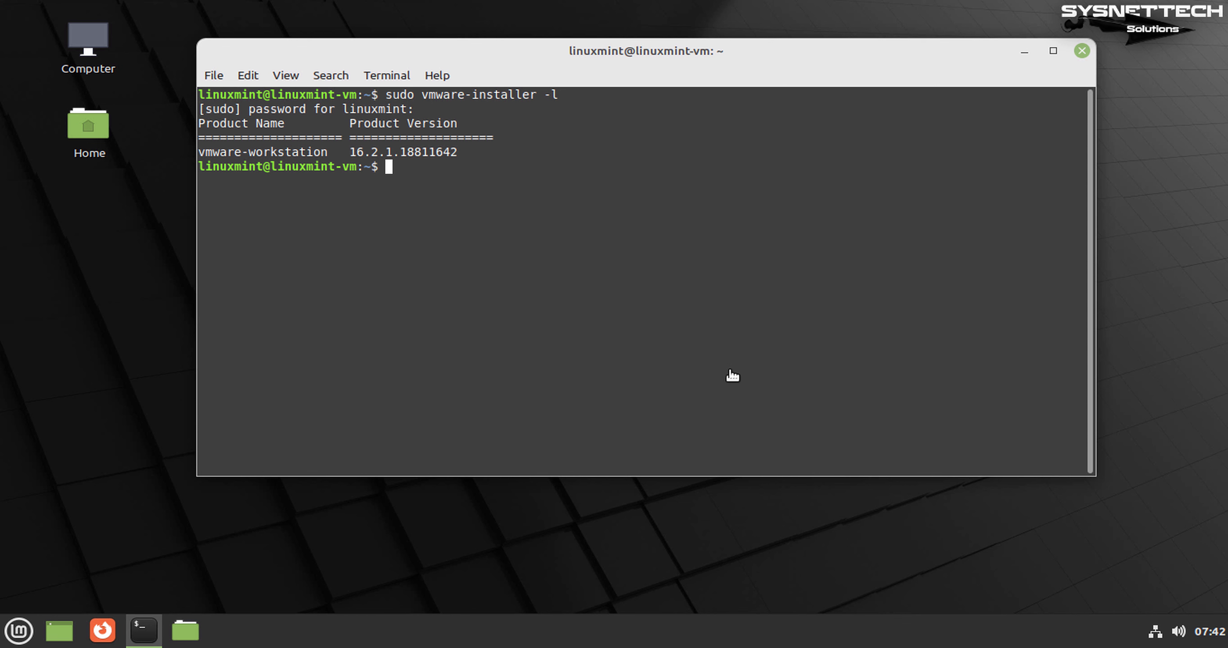
pyautogui.tripleClick(445, 151)
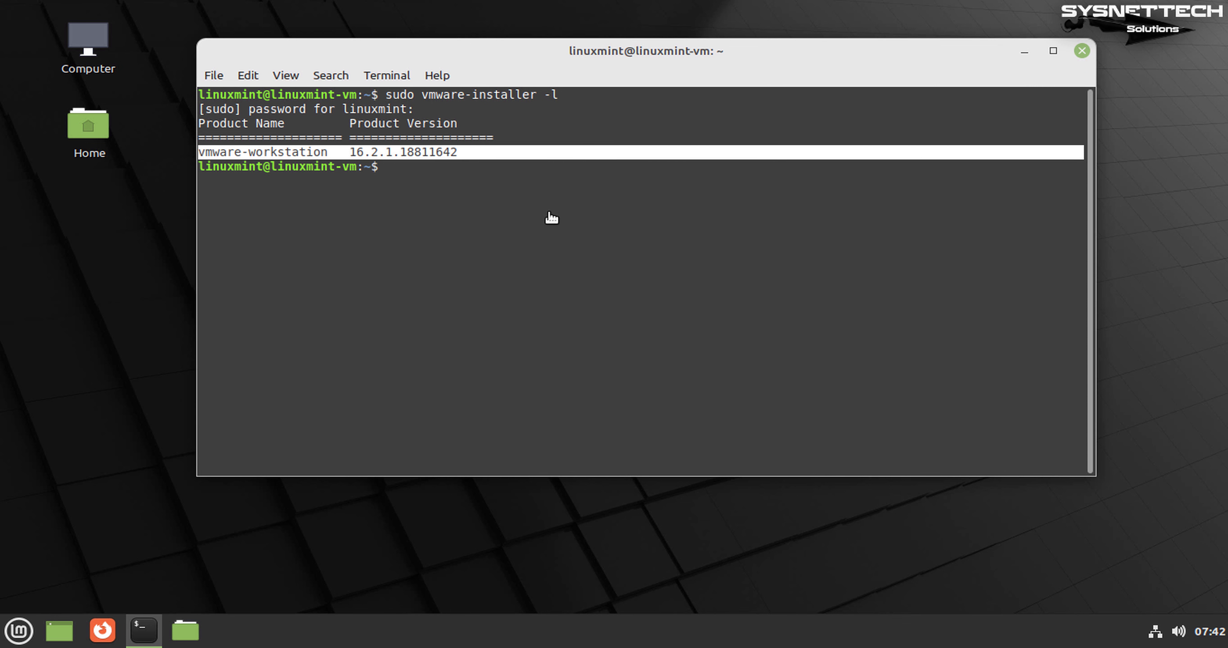
pyautogui.click(643, 232)
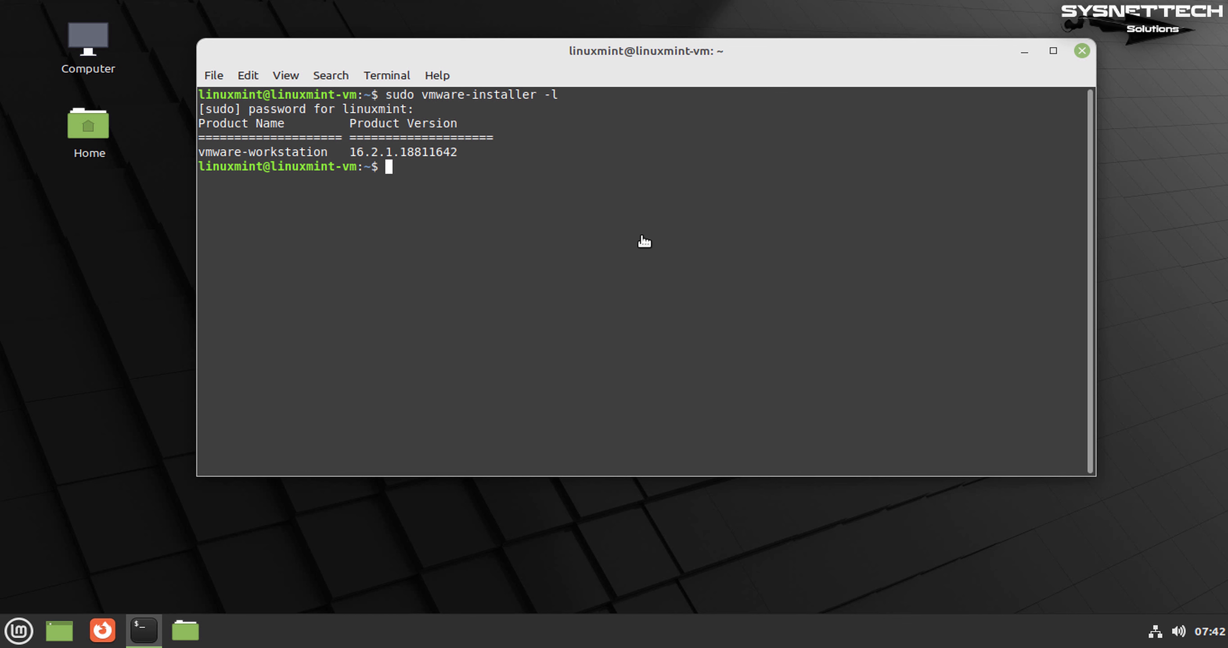
# - Clear the terminal and start removing VMware Workstation with sudo vmware-installer -u vmware-workstation
pyautogui.write('clear')
pyautogui.press('Return')
pyautogui.write('sudo vmware-ins')
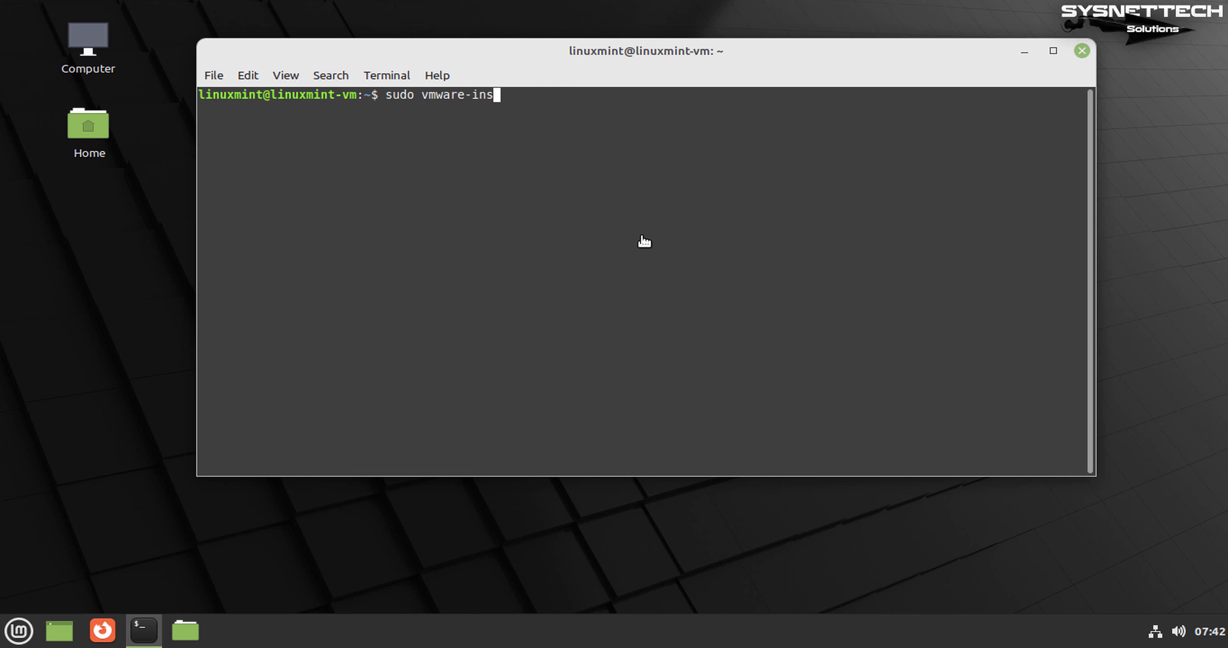
pyautogui.press('Tab')
pyautogui.write('-u vmware-workstation')
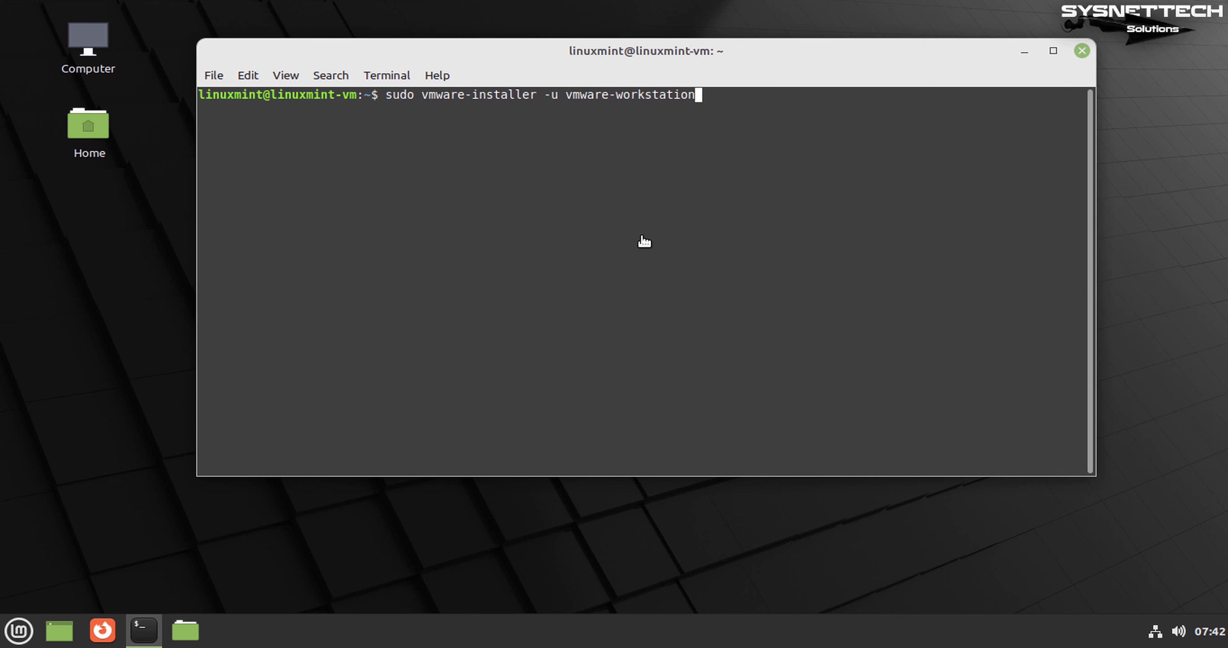
pyautogui.press('Return')
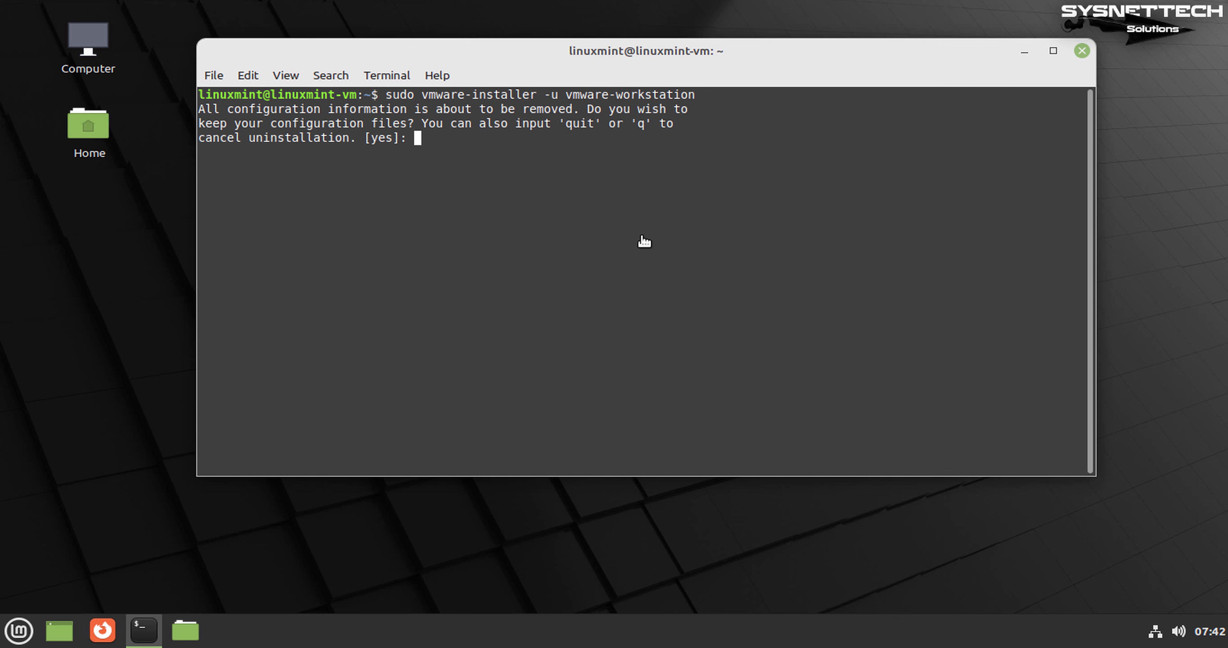
# - Answer no to keeping the configuration files, let the uninstallation finish, and exit the terminal
pyautogui.write('no')
pyautogui.press('Return')
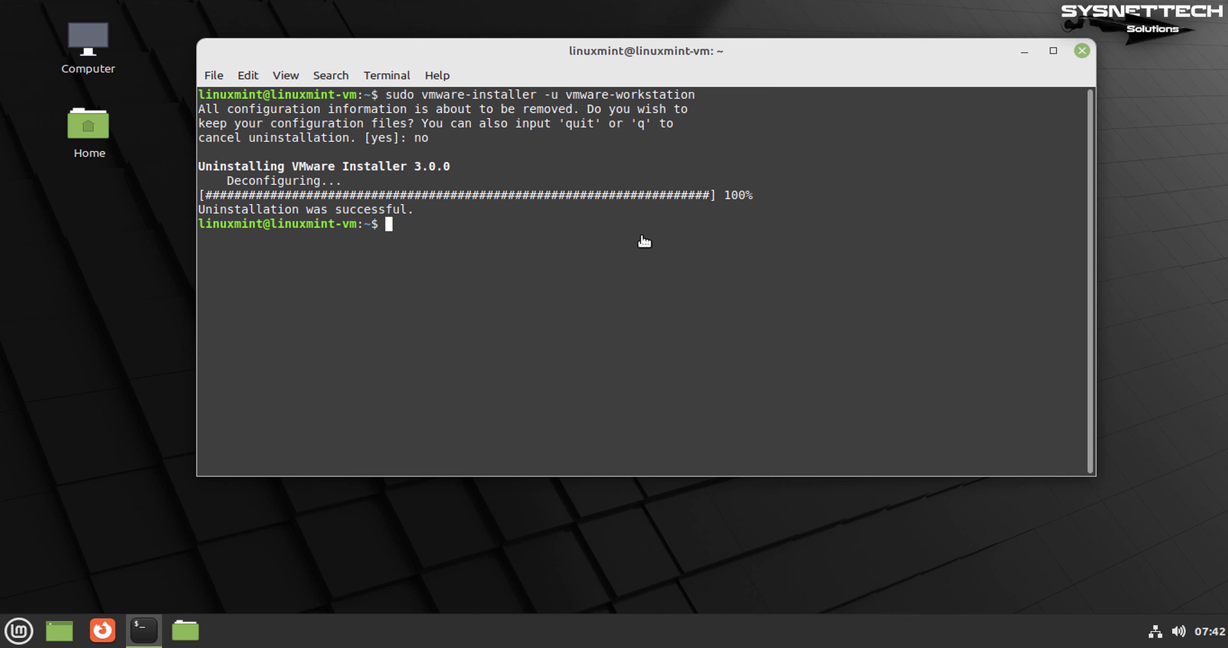
pyautogui.write('exit')
pyautogui.press('Return')
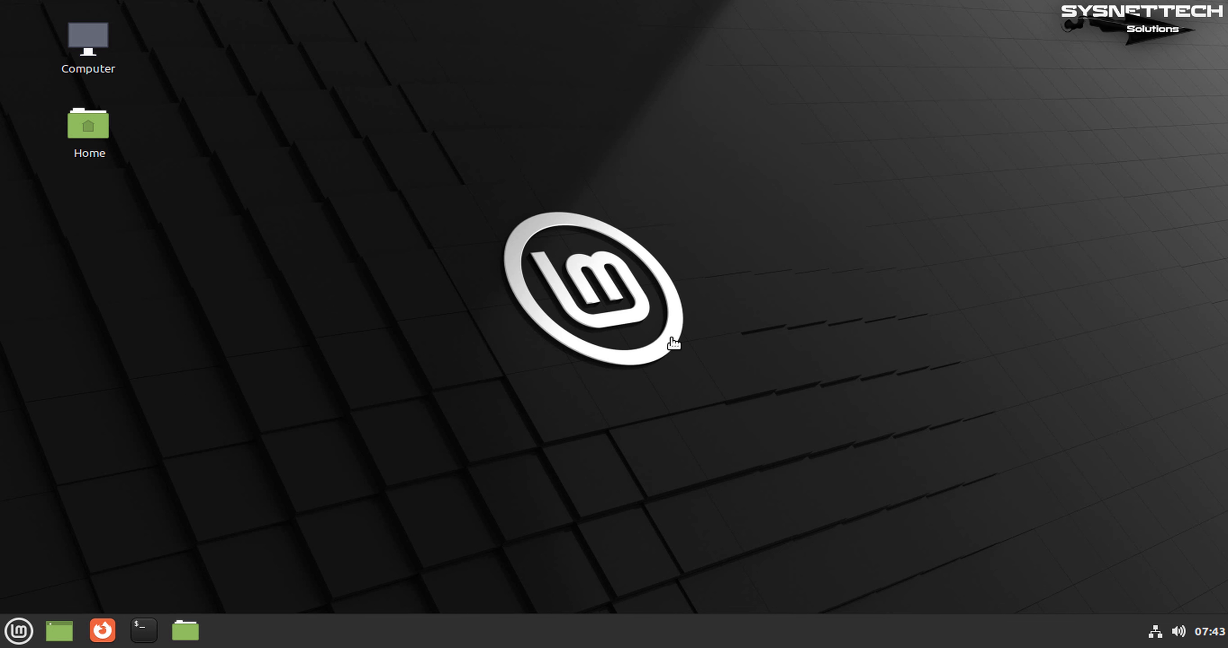